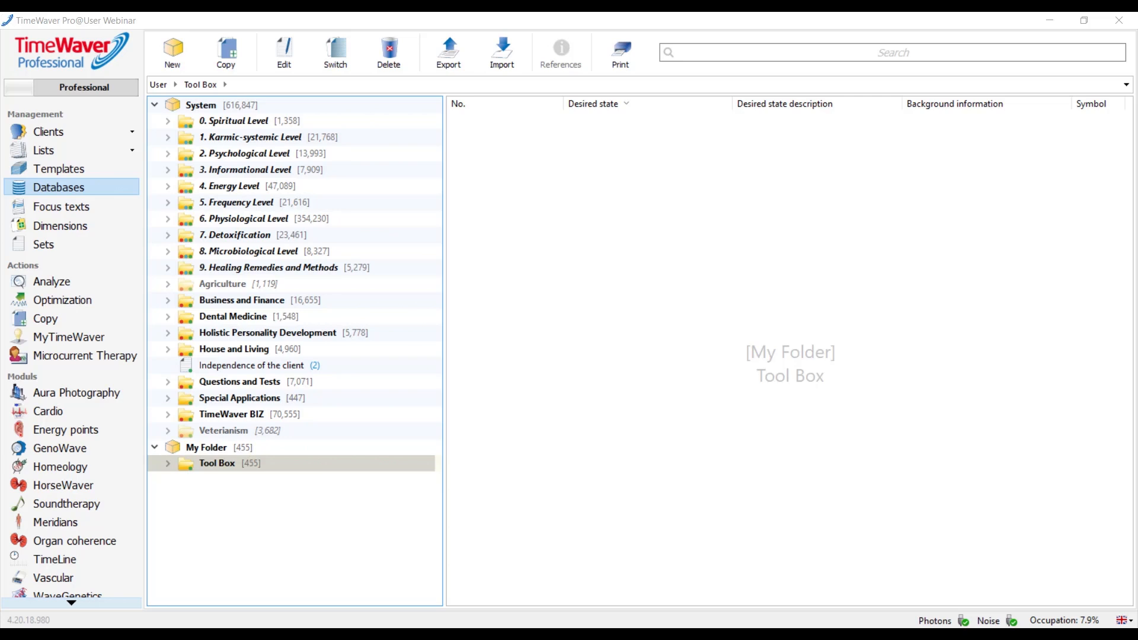
Add an entry to the Tool Box folder with the present state "This entry converts a folder into a database"
click(693, 269)
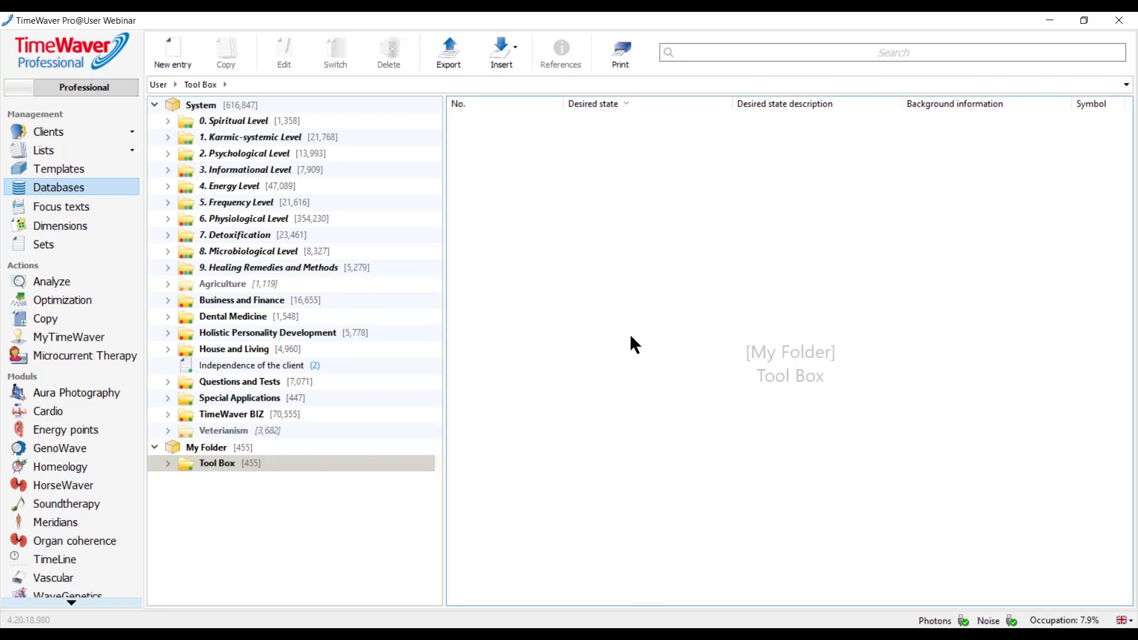
click(176, 46)
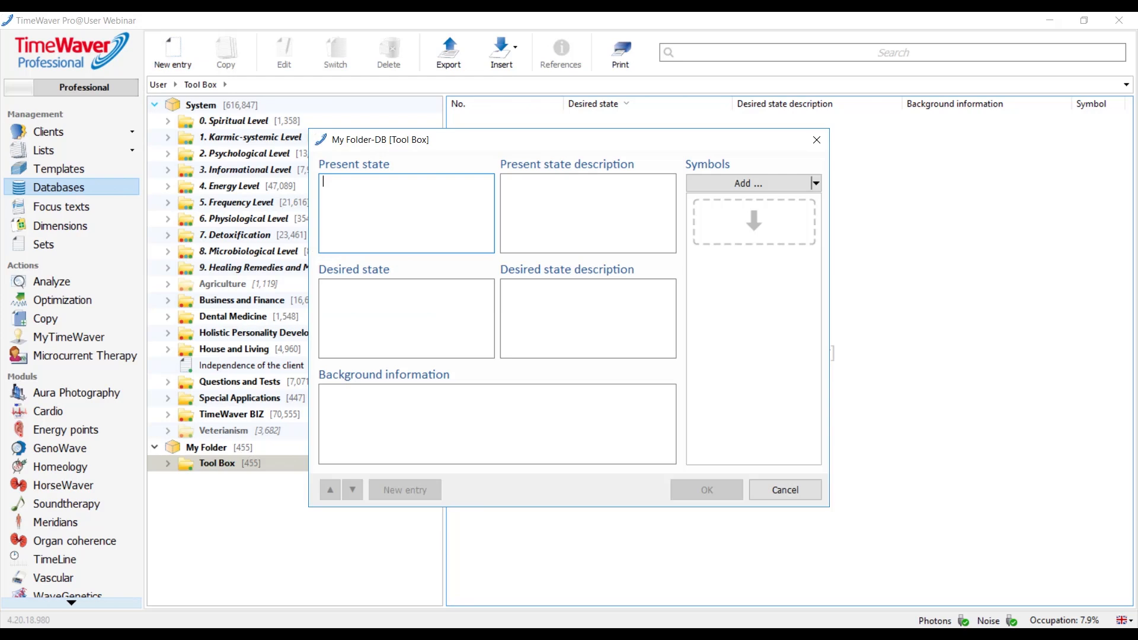
click(426, 215)
text(This entry con)
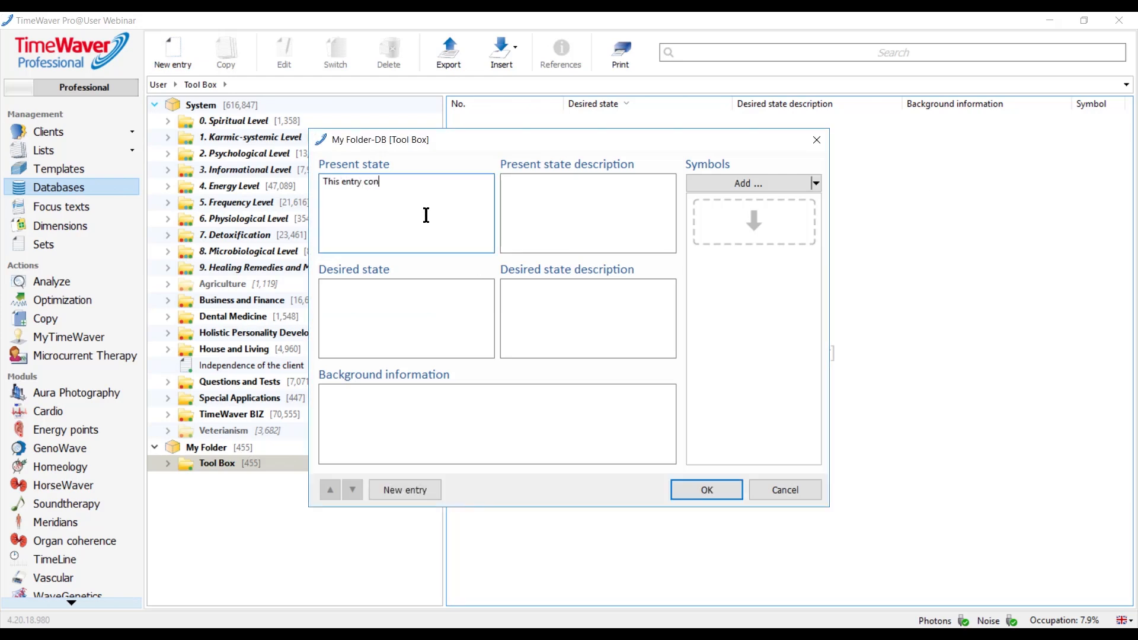
text(verts a folder into a database)
click(705, 488)
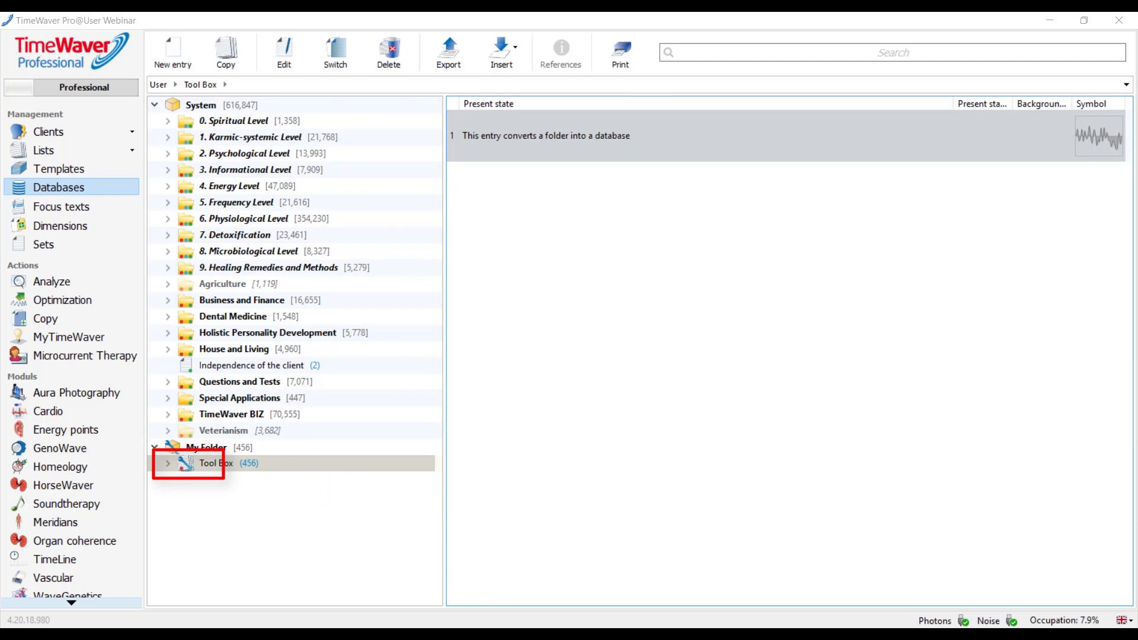
Delete the entry "This entry converts a folder into a database" from the Tool Box folder
click(555, 134)
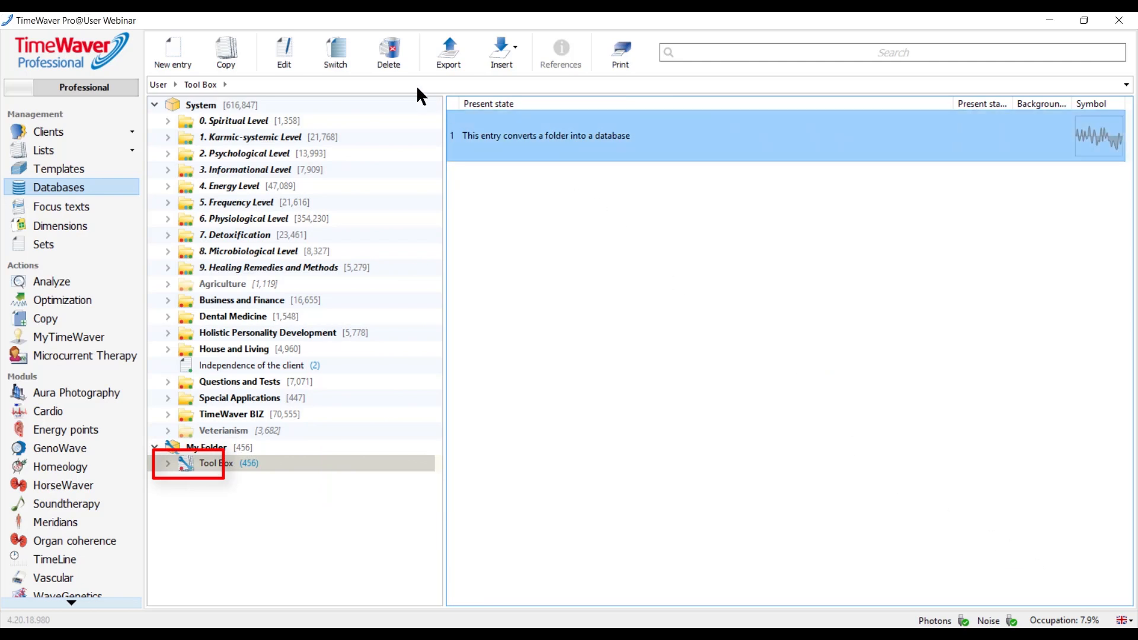
click(396, 60)
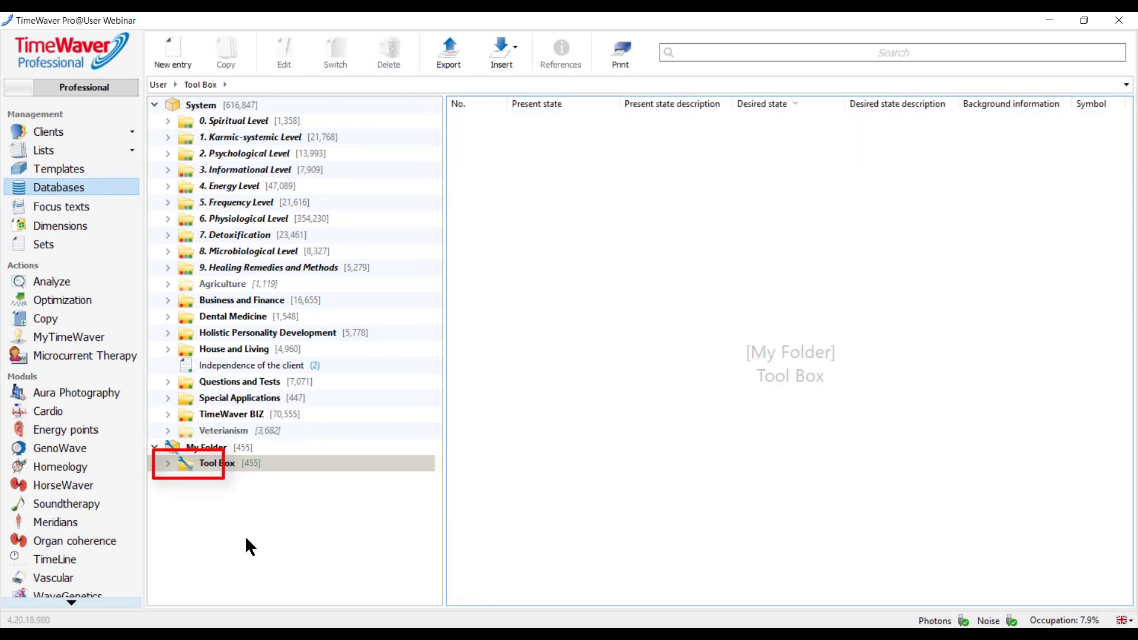
Create a new folder titled "Examples" directly under My Folder
click(188, 446)
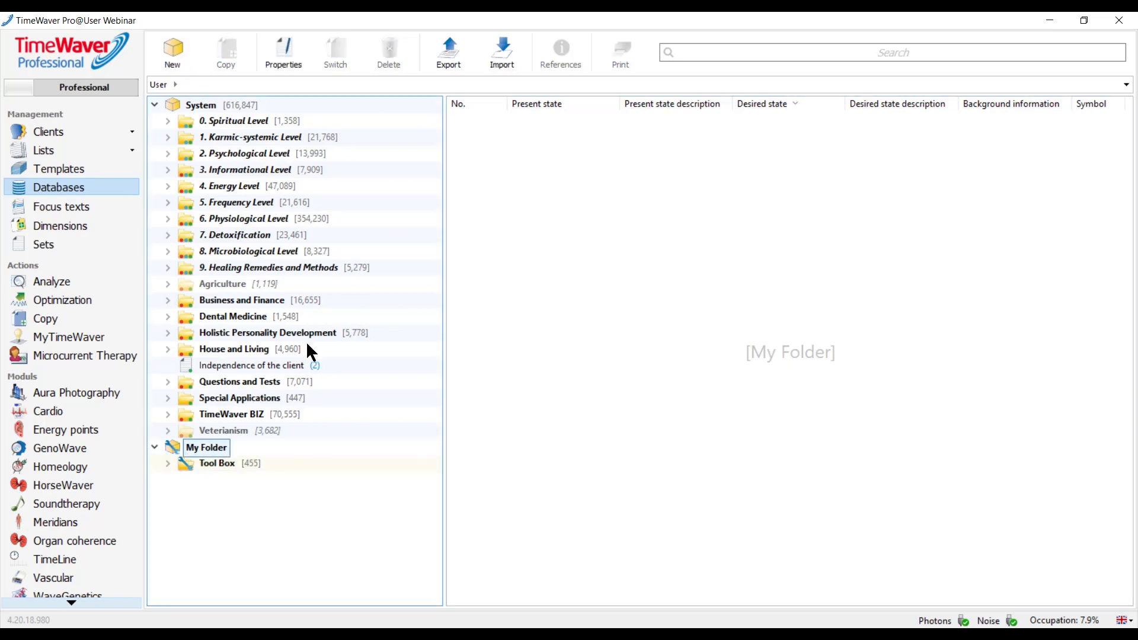
click(172, 59)
text(Examples)
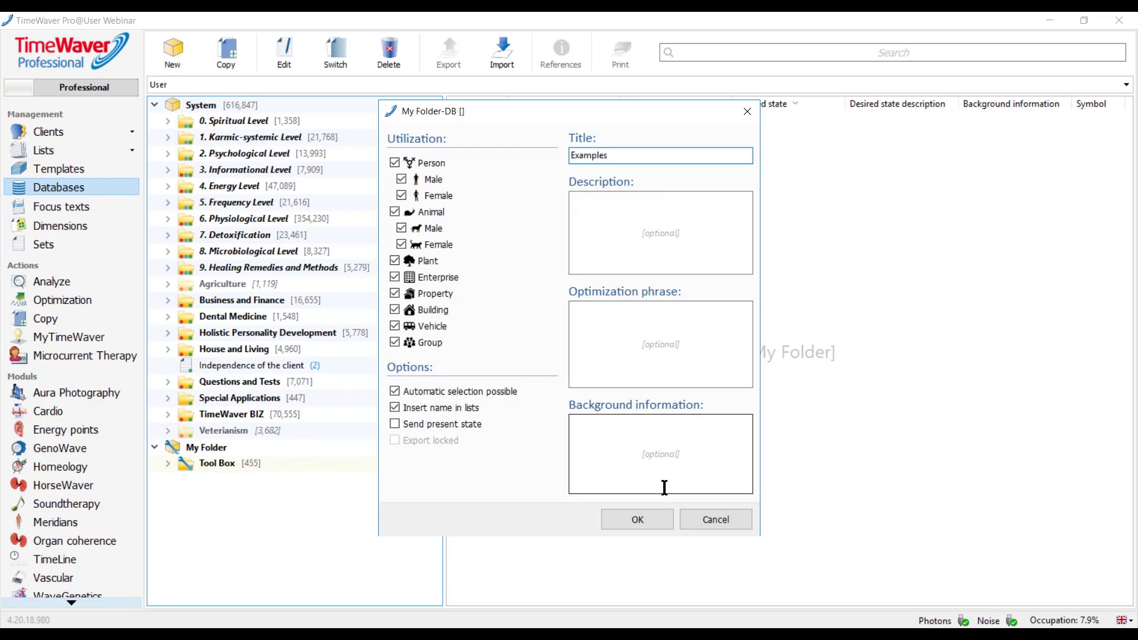
click(637, 519)
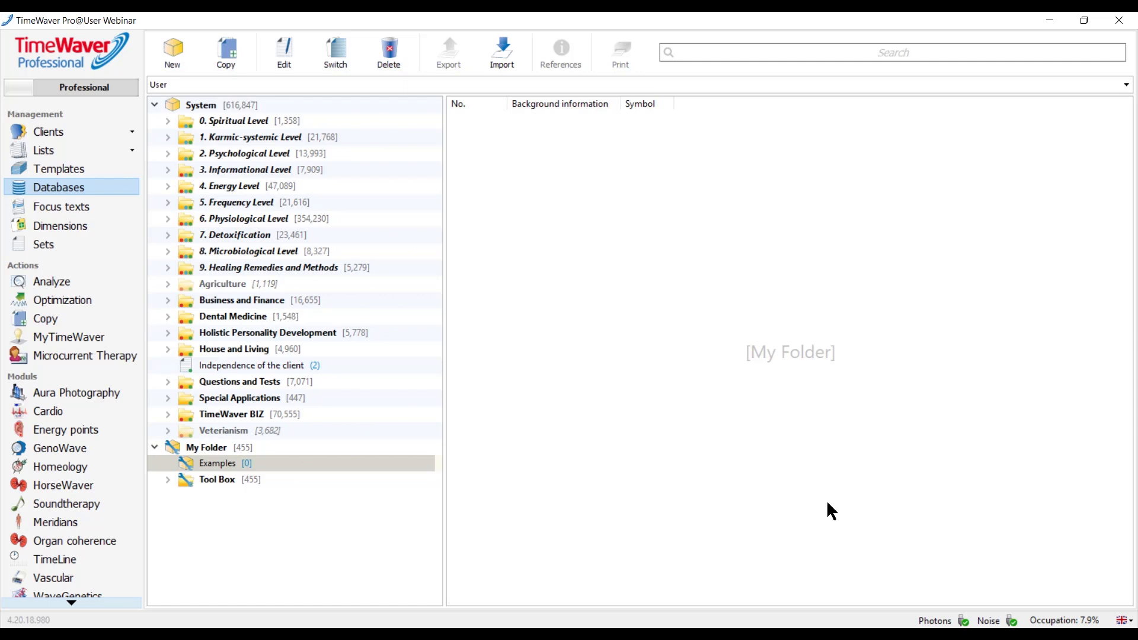
Open the properties of the Examples folder for editing
right_click(198, 465)
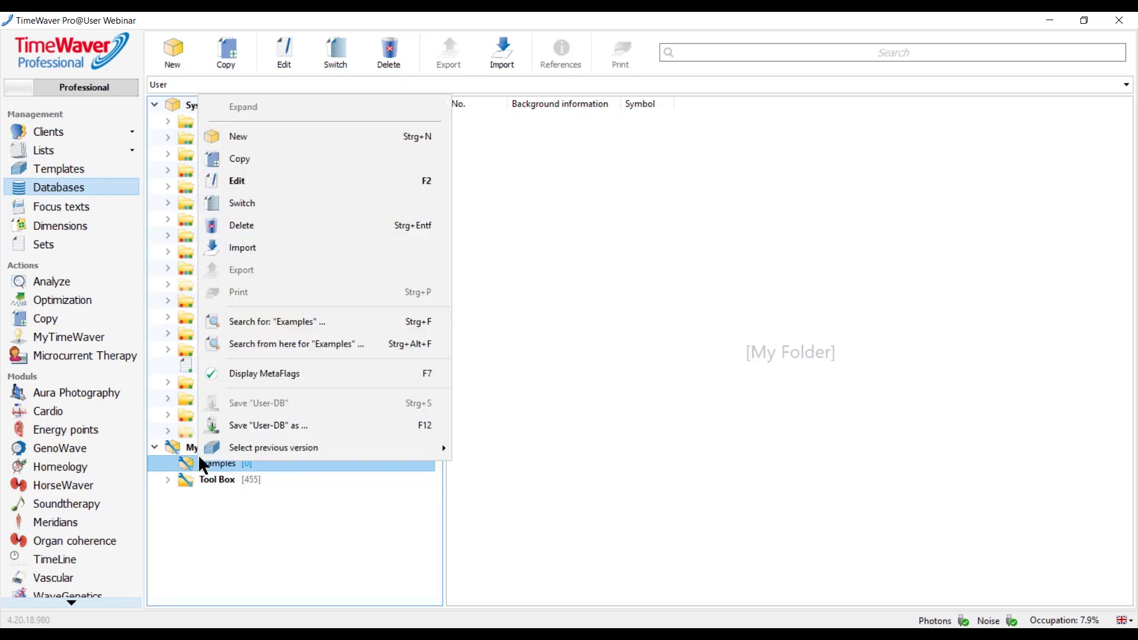
click(293, 182)
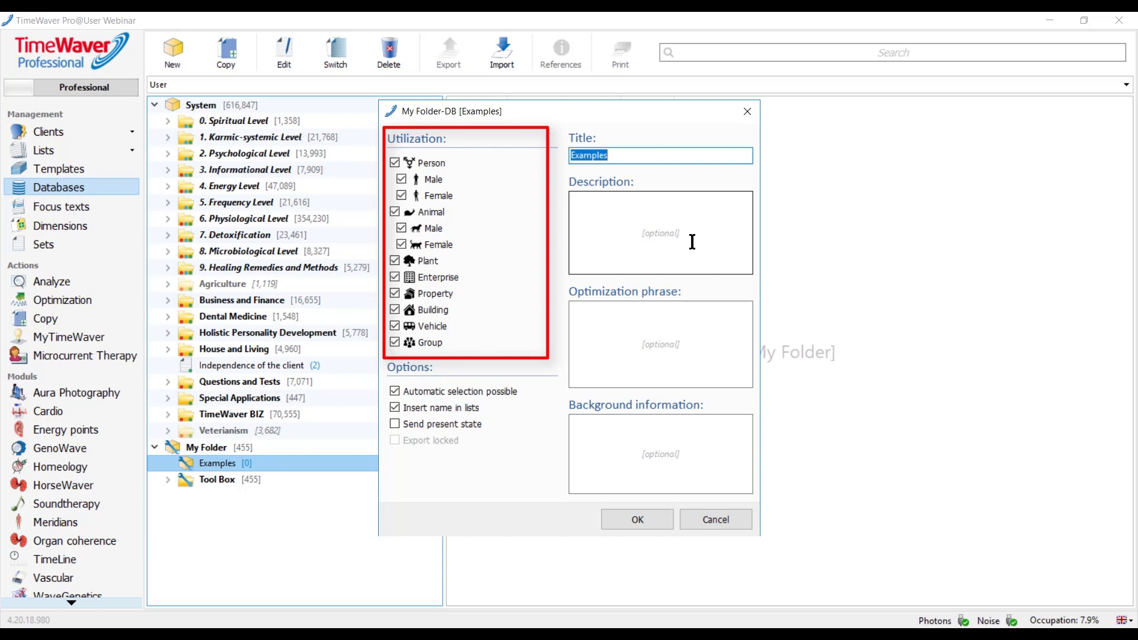
Try deselecting utilization categories such as Group, Vehicle, Building, Enterprise, Property and Plant, and reselect them all
click(395, 343)
click(395, 326)
click(395, 310)
click(395, 277)
click(402, 244)
click(395, 294)
click(394, 261)
click(402, 229)
click(402, 196)
click(402, 195)
click(401, 196)
click(402, 245)
click(395, 261)
click(394, 277)
click(395, 293)
click(395, 310)
click(395, 326)
click(395, 342)
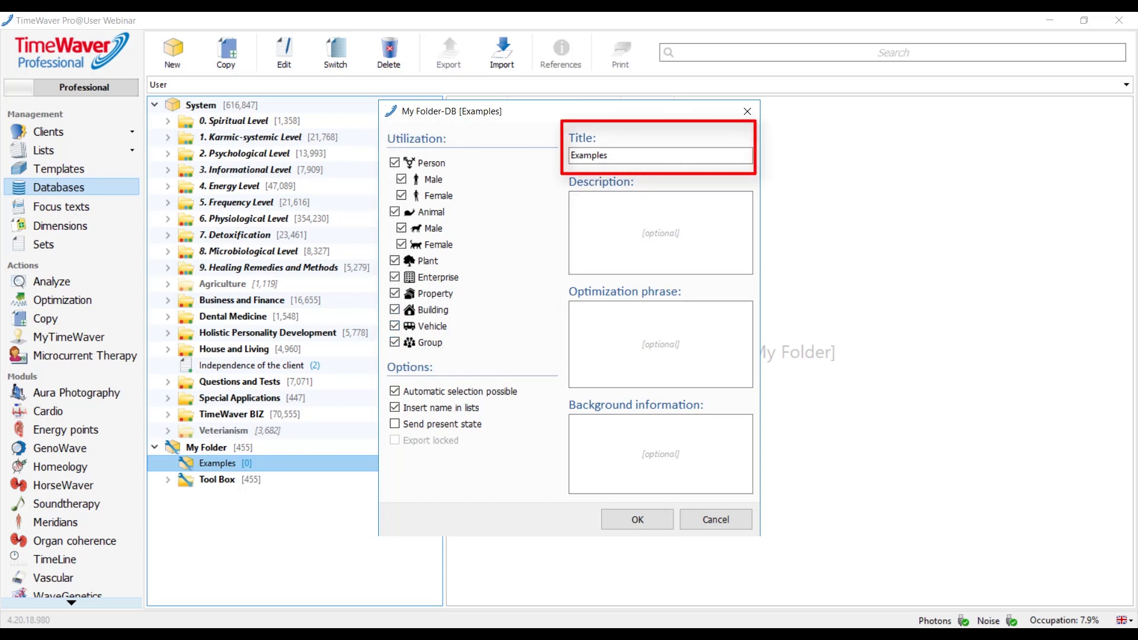
Give Examples the description "Copyright 2018 TimeWaver Home GmbH" and the optimization phrase "Ich erfahre Klarheit und Inspiration durch die folgenden Beispiele"
click(670, 214)
text(Copyright )
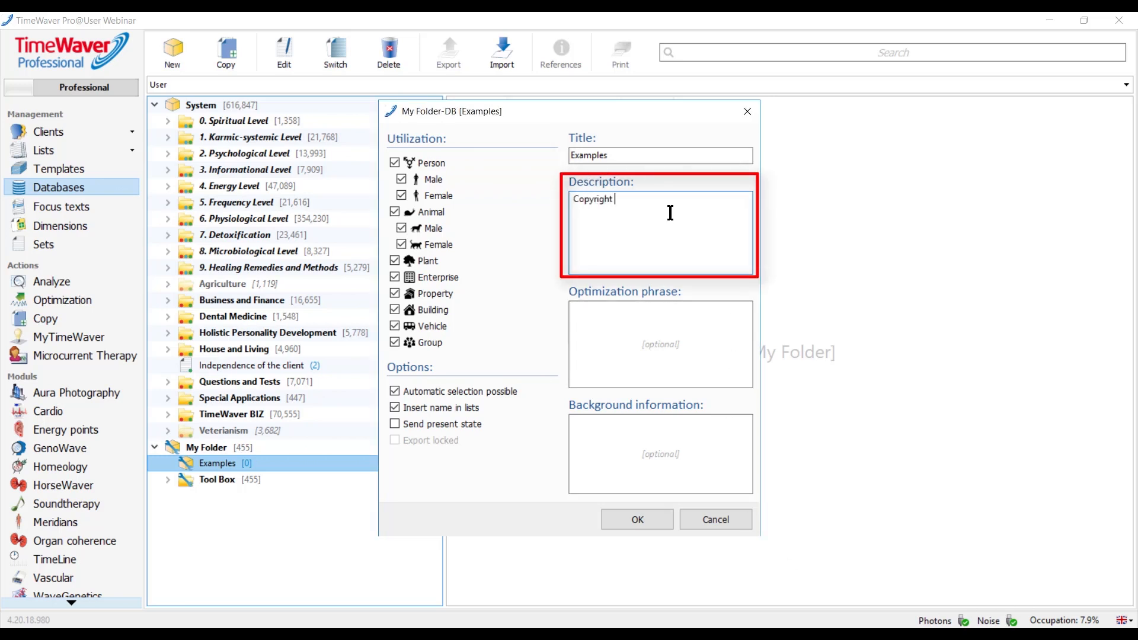
text(2018 TimeWaver Home GmbH)
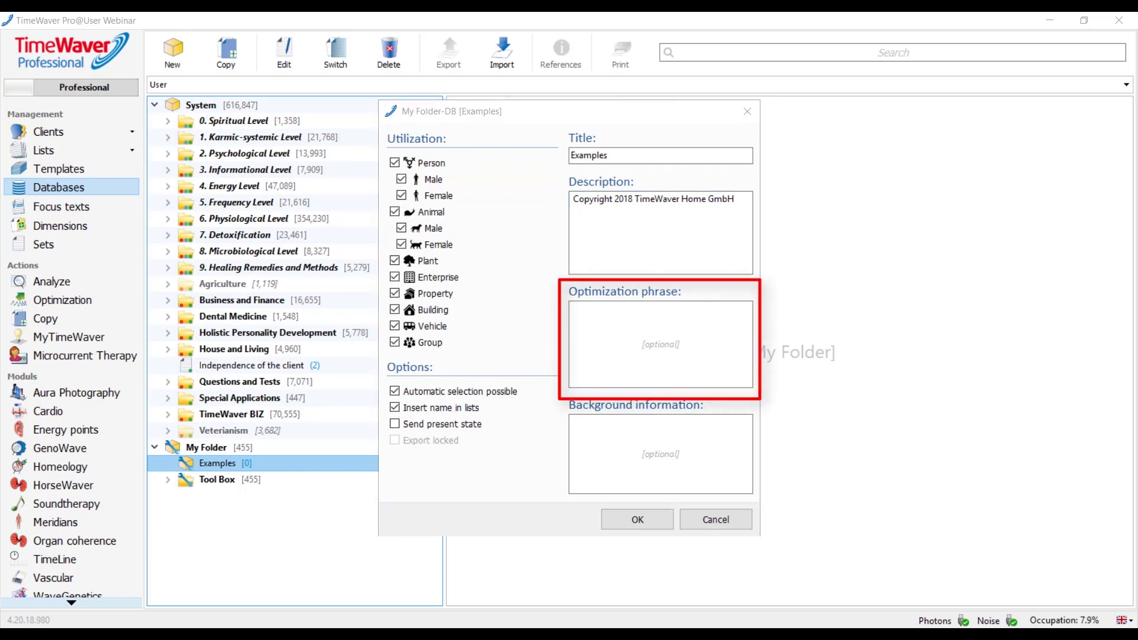
click(656, 317)
text(Ich erfahre Klarheit und Inspiration durch die folgenden Beispiele)
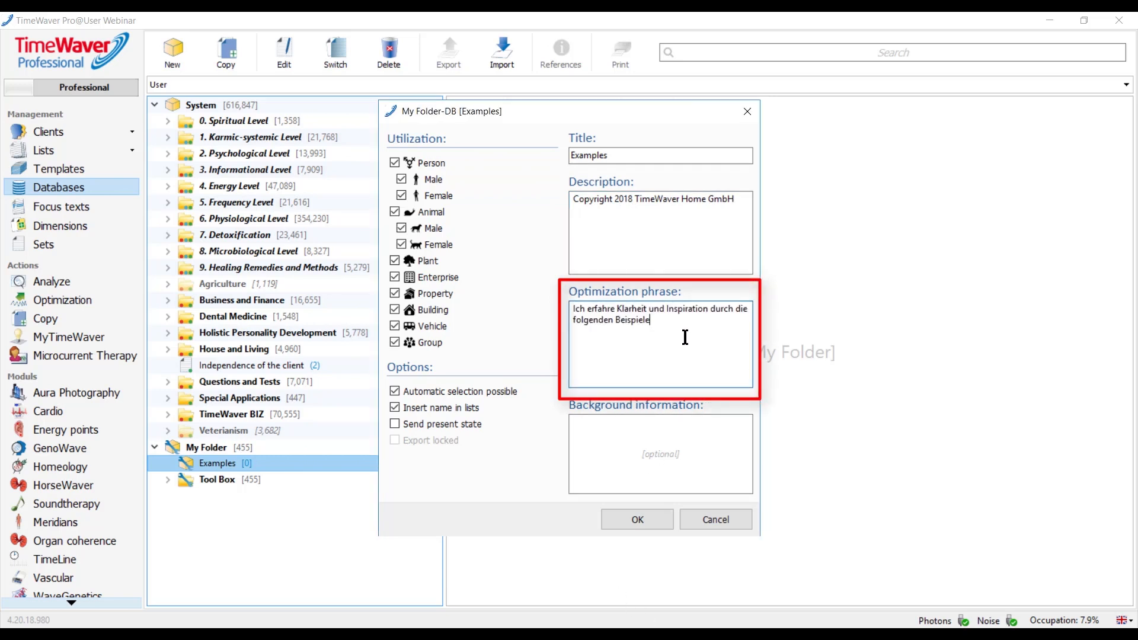
click(642, 520)
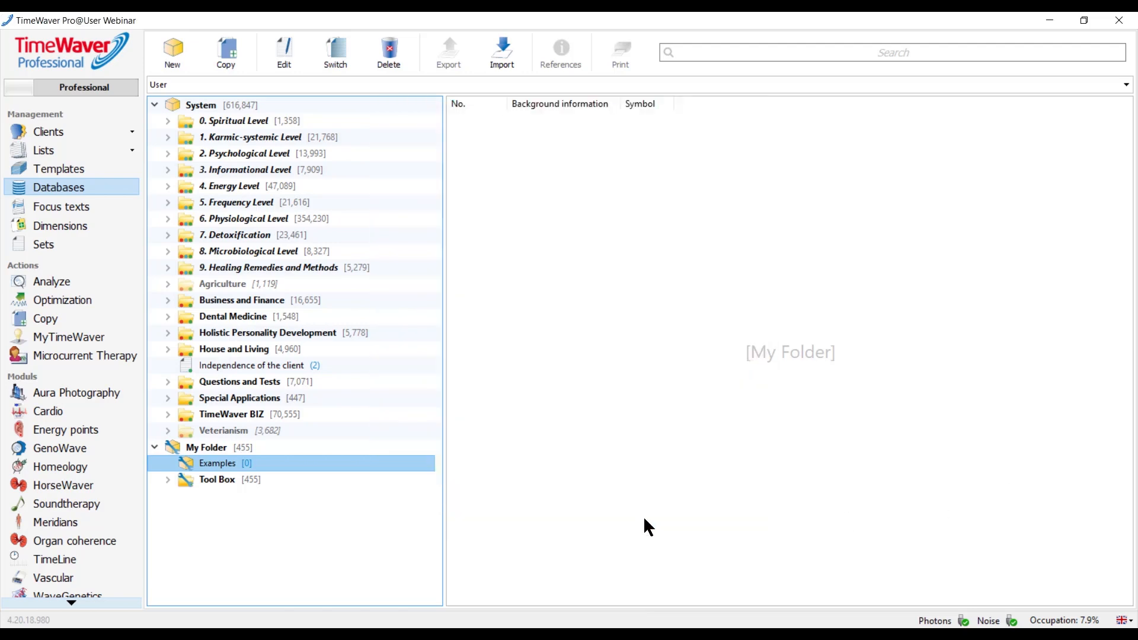
Inspect the Wavellite entry in Tool Box's Healing gems database and the background information in that database's properties
click(168, 480)
click(214, 501)
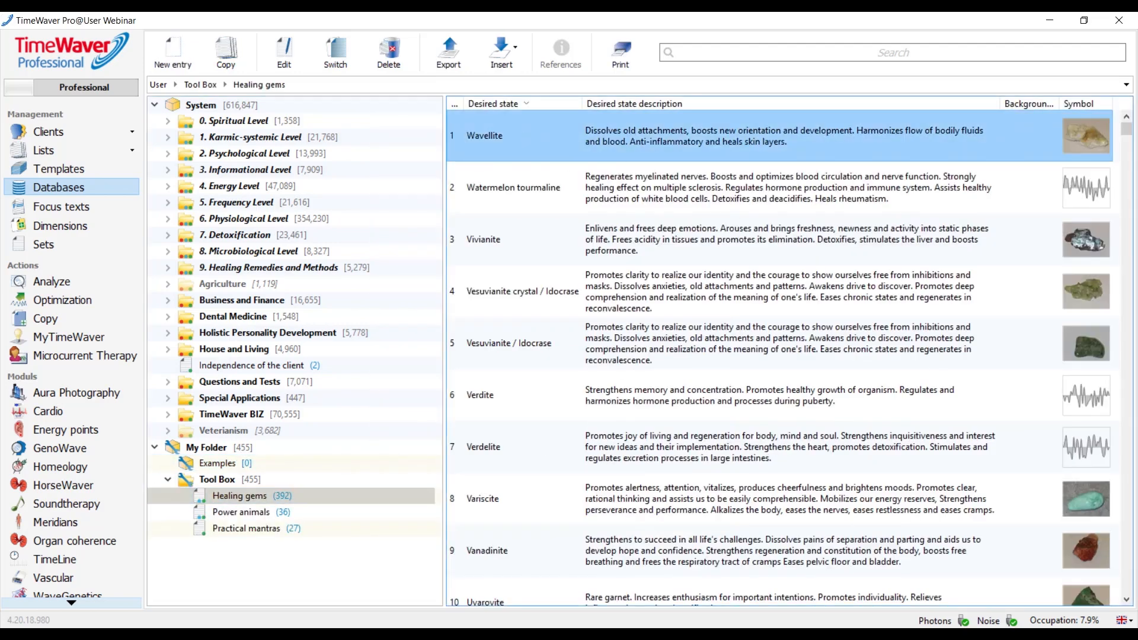
double_click(520, 141)
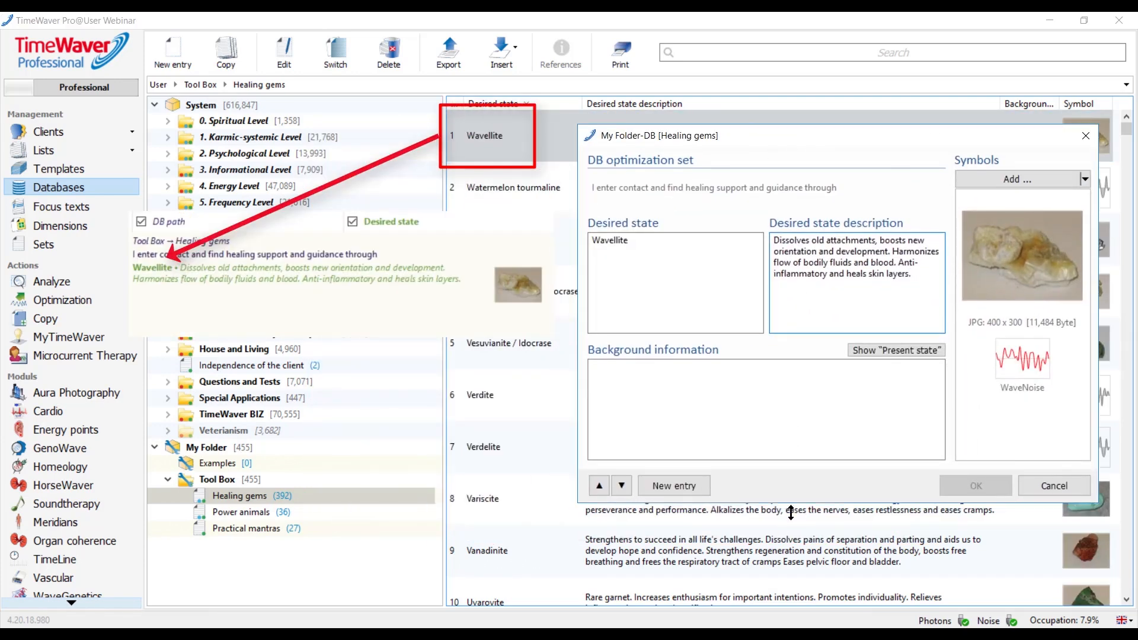
drag(769, 573, 778, 591)
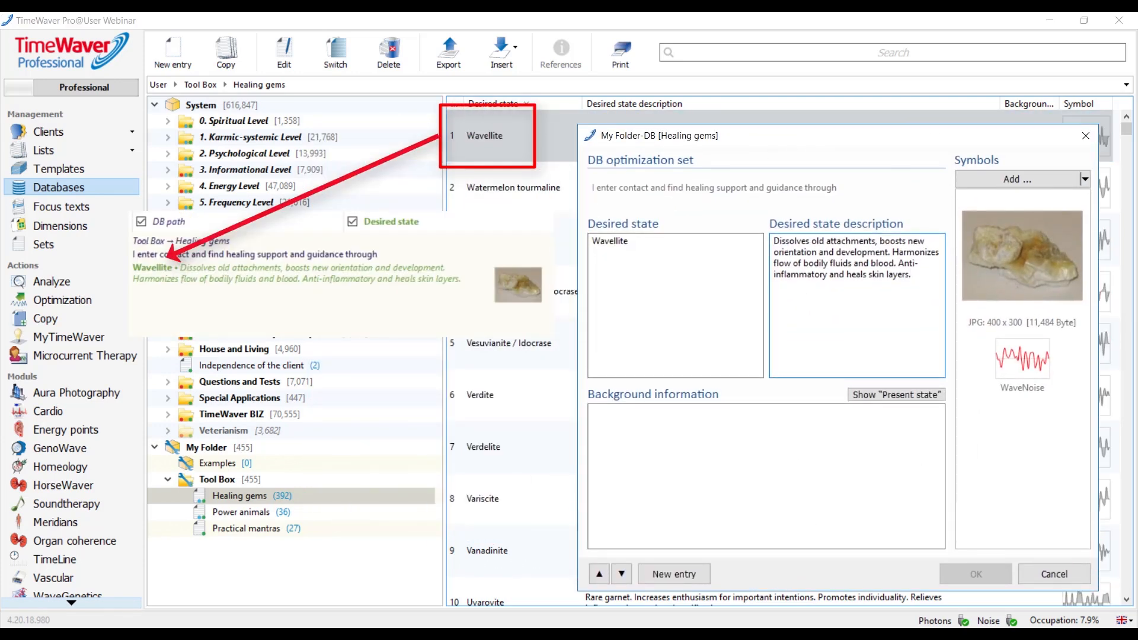
click(1043, 574)
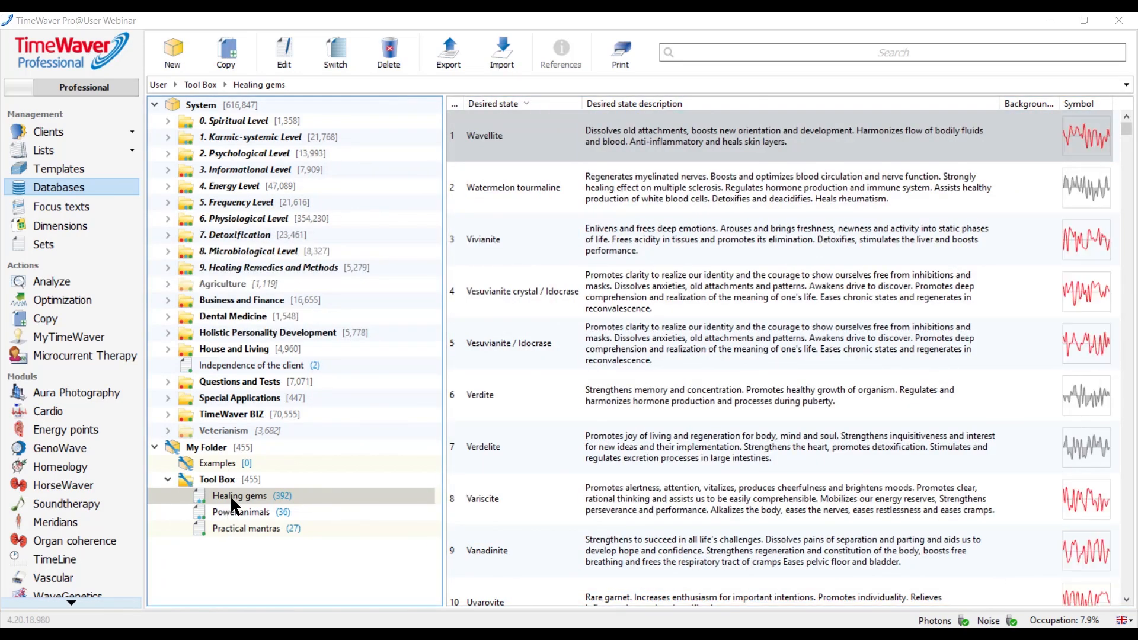
double_click(230, 495)
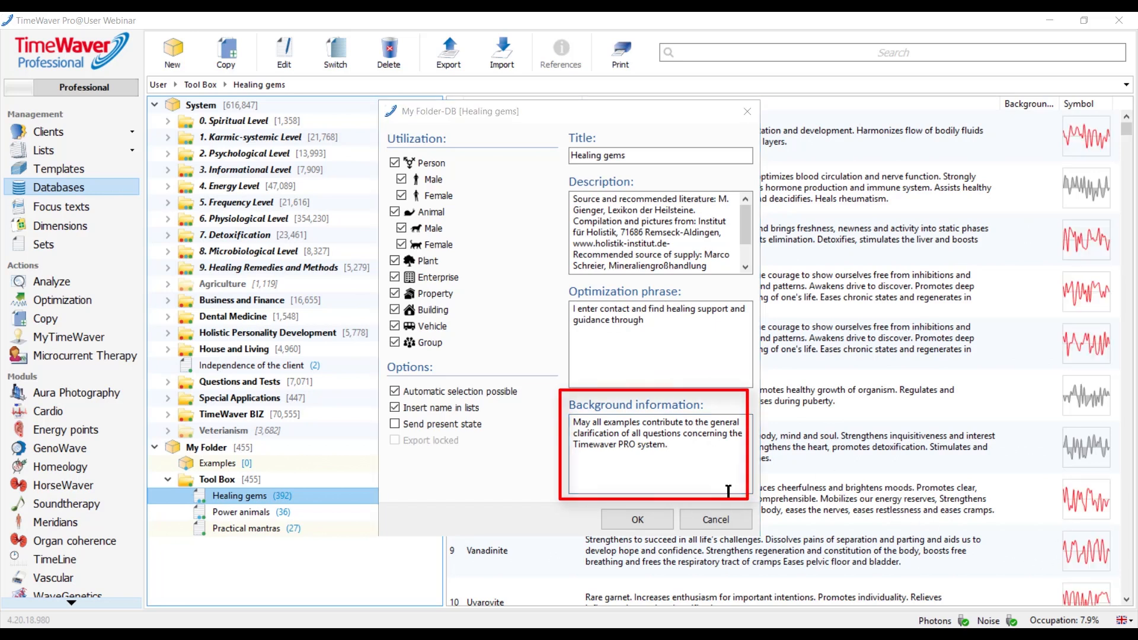
click(631, 517)
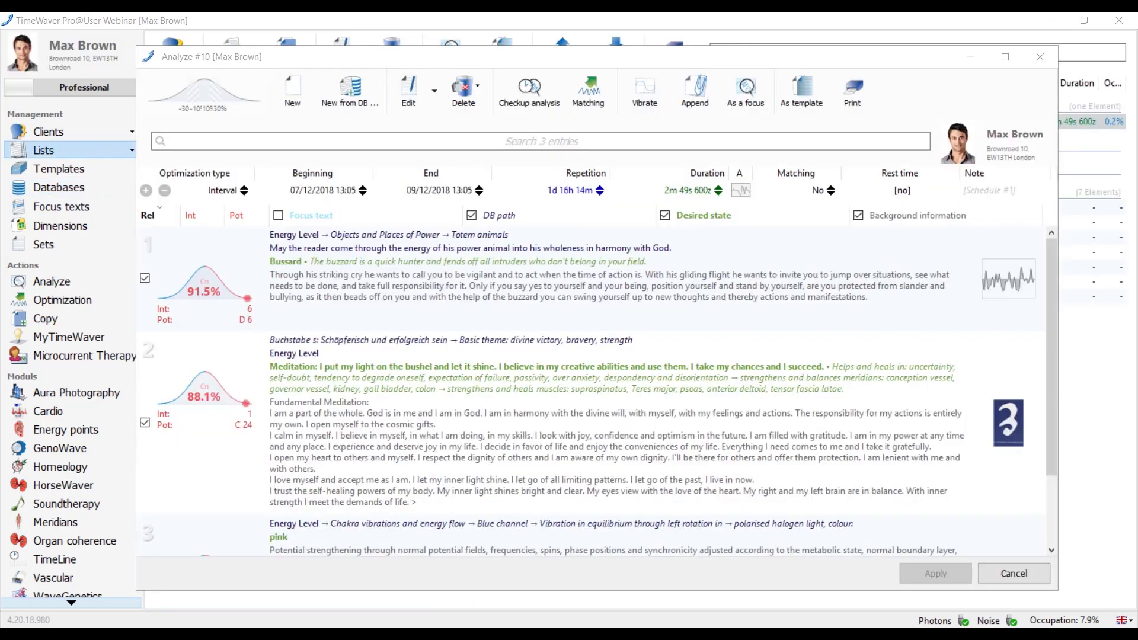
Toggle the display of background information in the client's analysis list to compare the entries with and without it
click(857, 216)
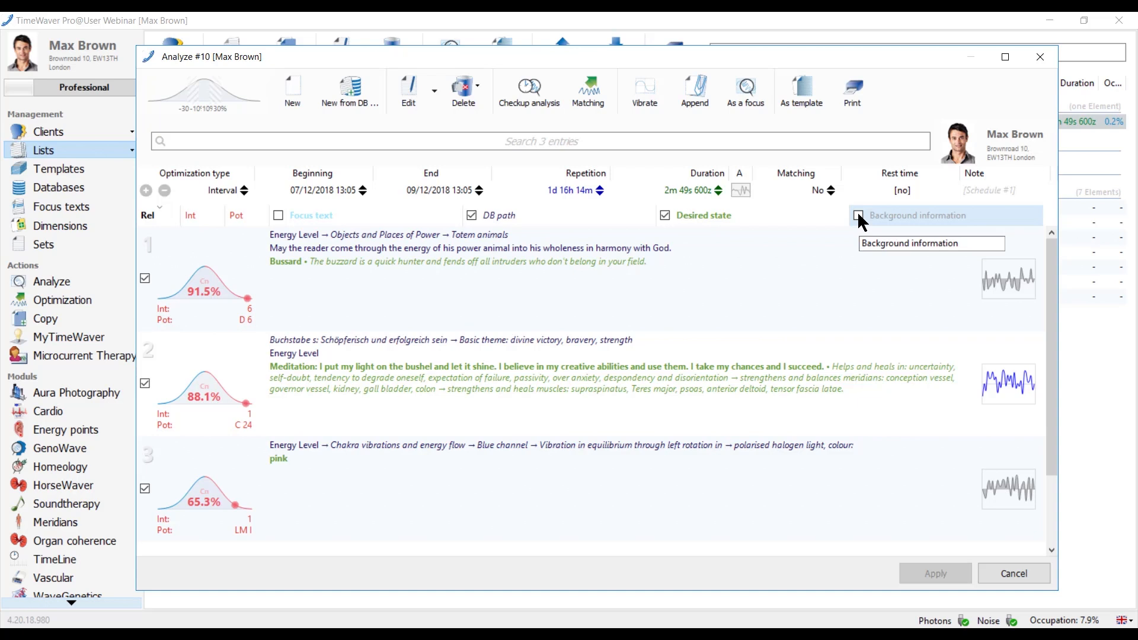
click(857, 215)
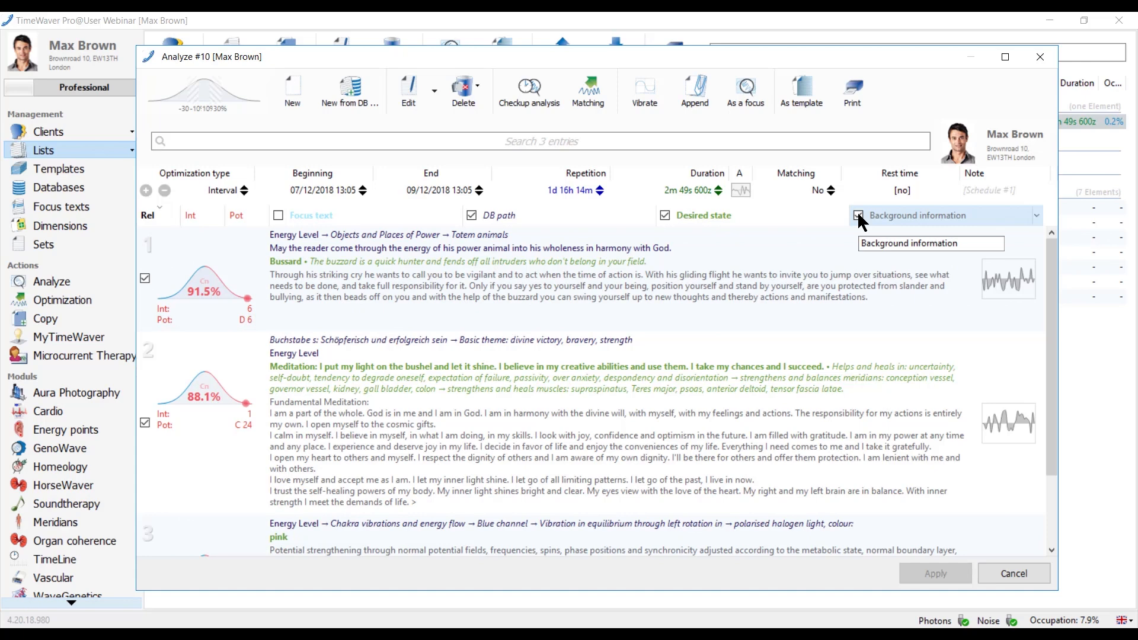
click(858, 215)
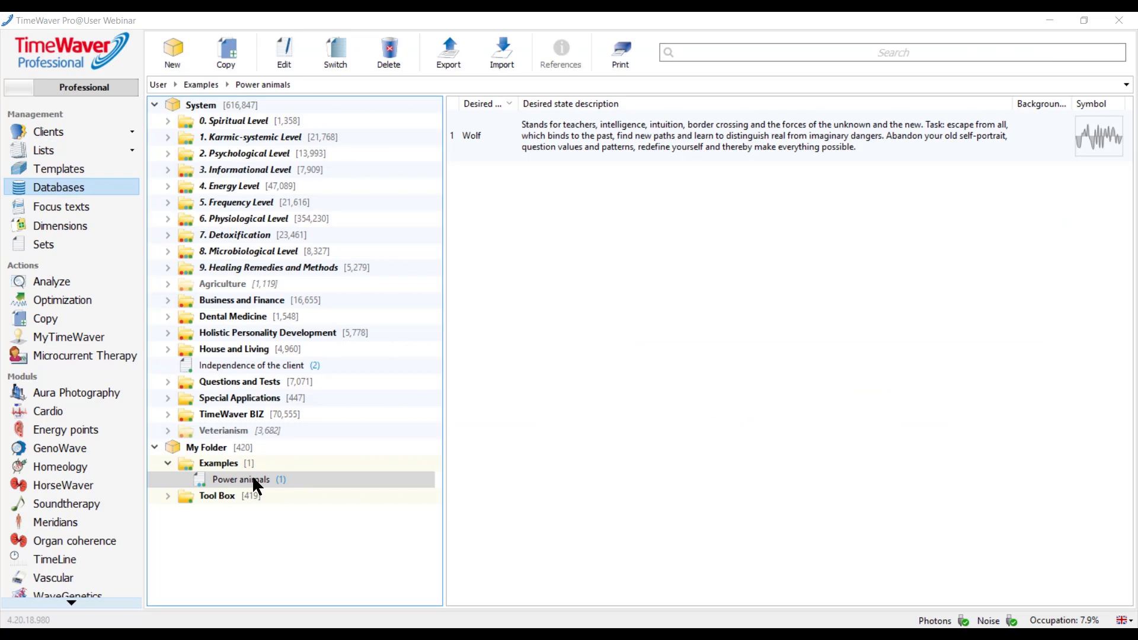
Start a new database titled "Home remedies" inside the Tool Box folder and widen its properties dialog
click(254, 480)
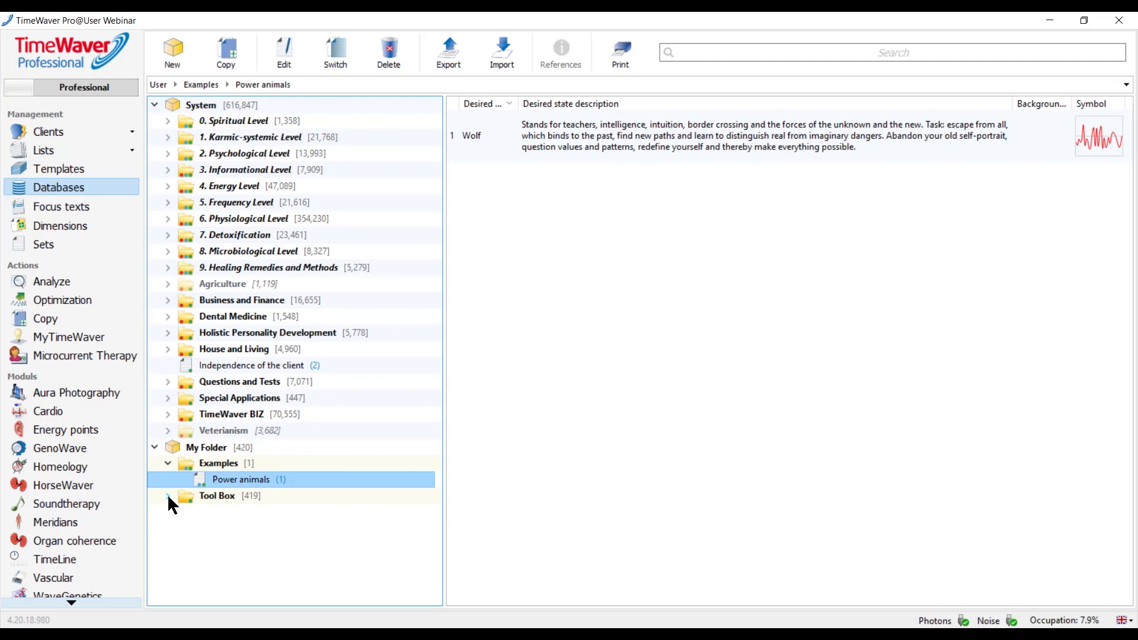
click(168, 496)
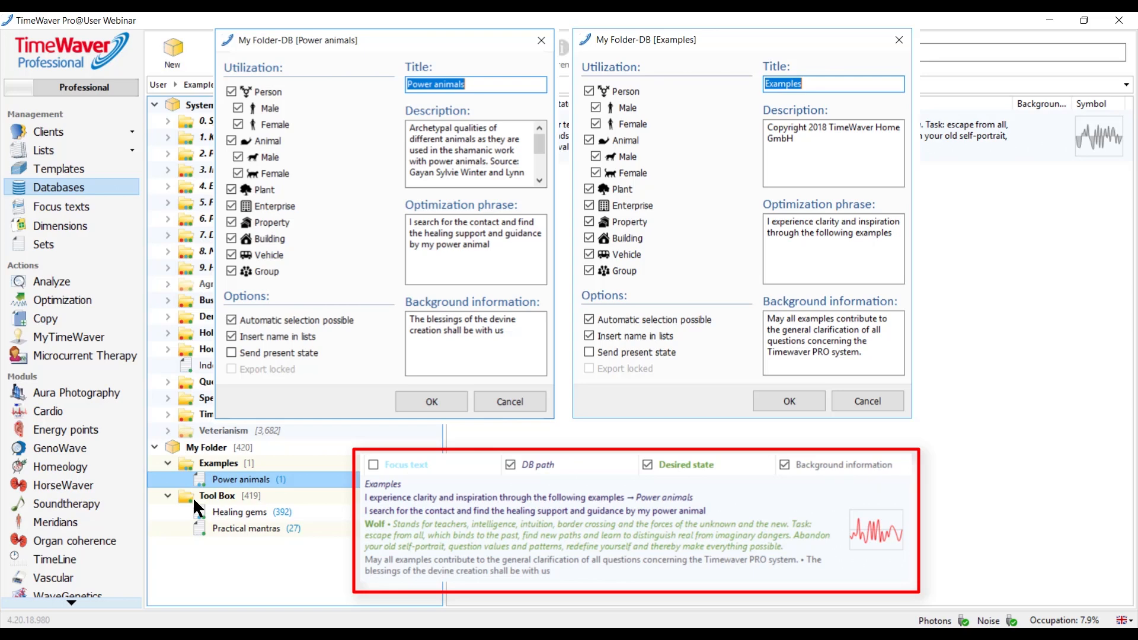
click(193, 496)
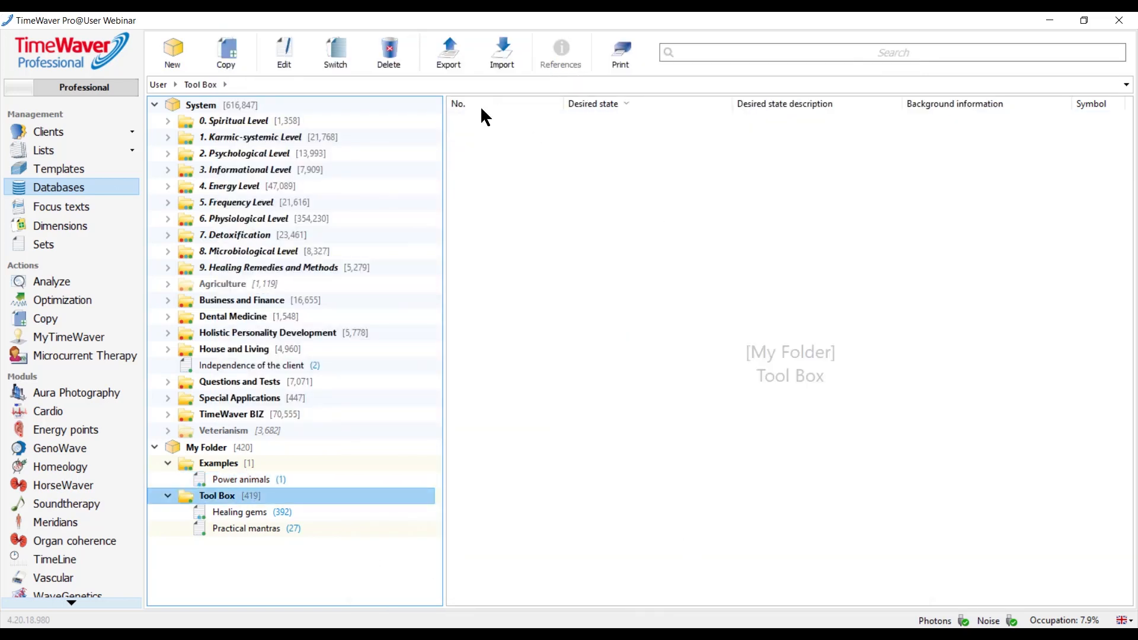
click(163, 61)
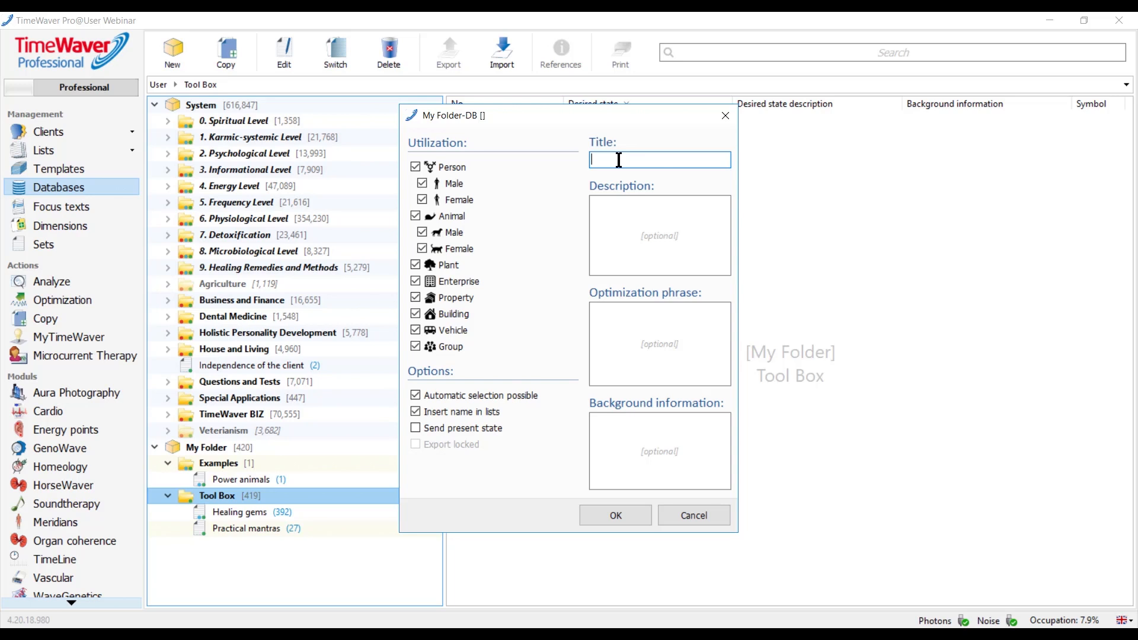
text(Home remedies)
drag(739, 254, 854, 246)
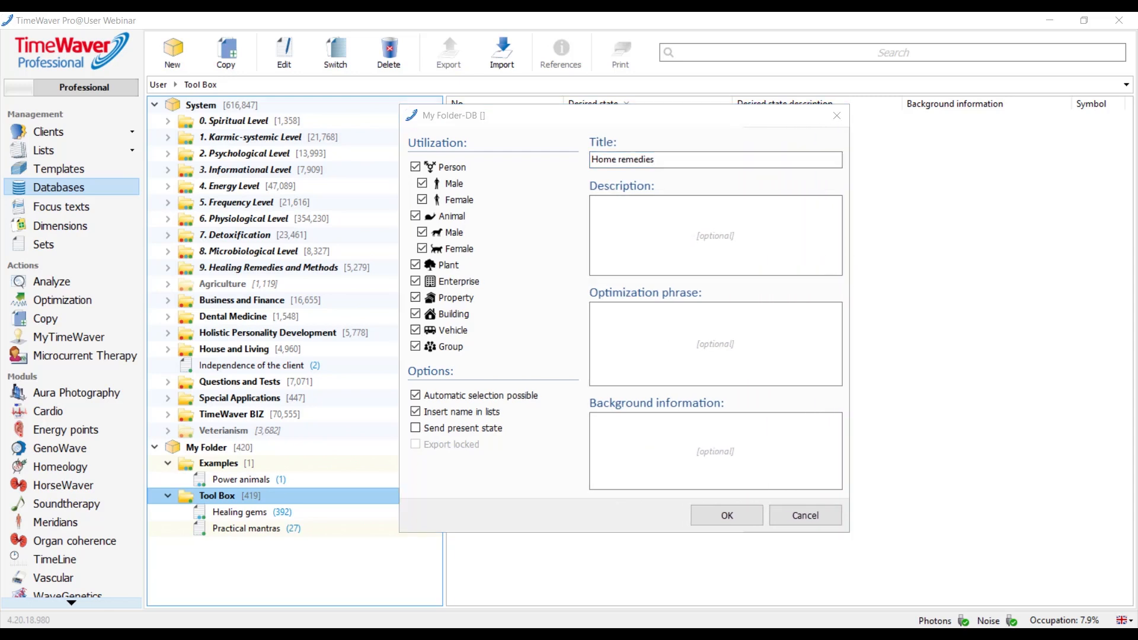
Add the description "Things in the household that help with small and big aches and pains" and optimization phrase "I experience gentle and lasting healing through"
click(740, 222)
text(Things in the household that help with small and big aches and pains)
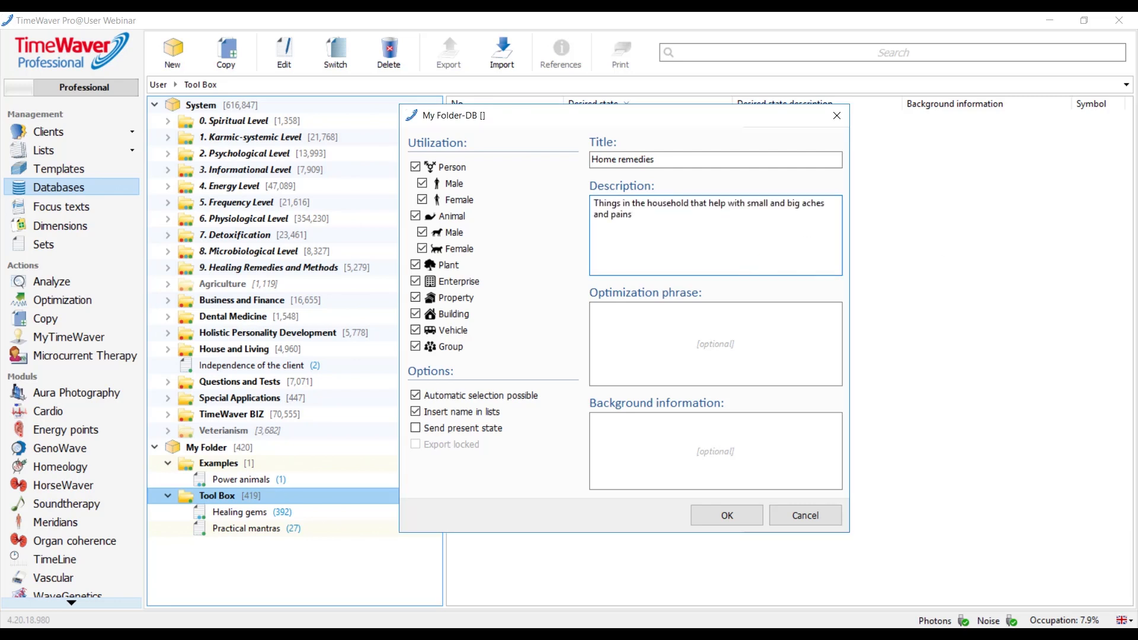
click(766, 327)
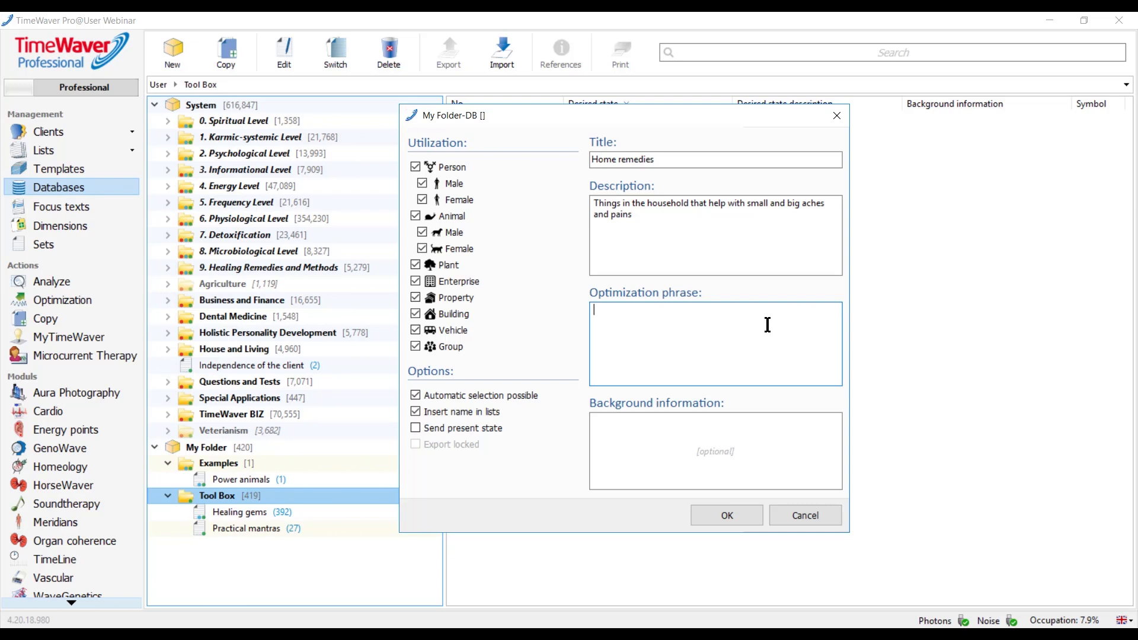
text(I experience gentle and lasting healing through)
key(alt+Tab)
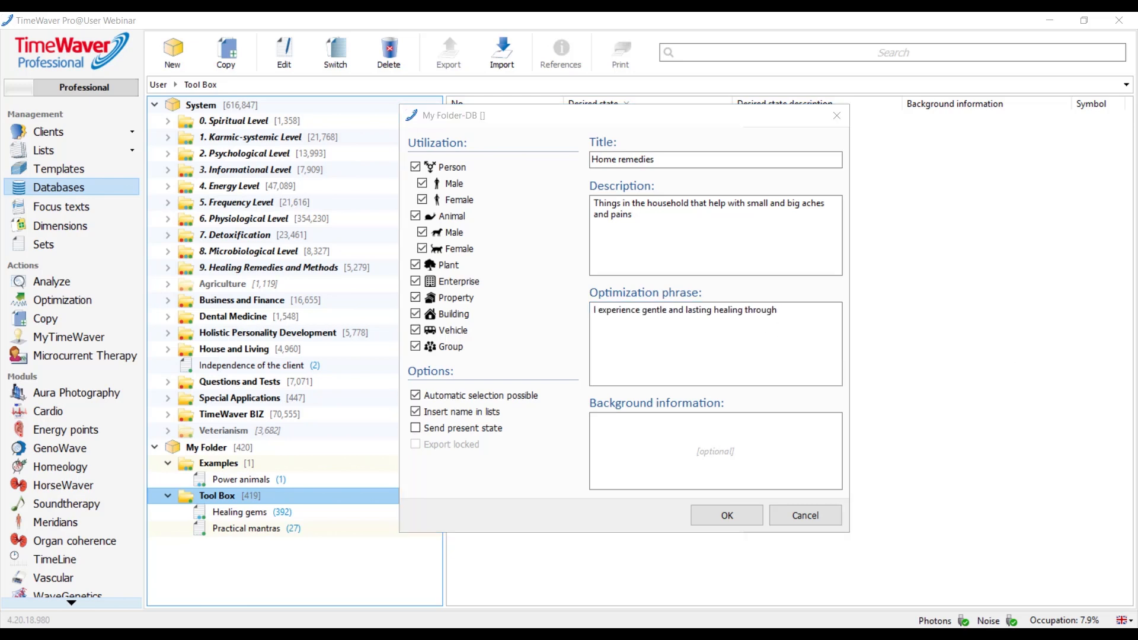
click(726, 515)
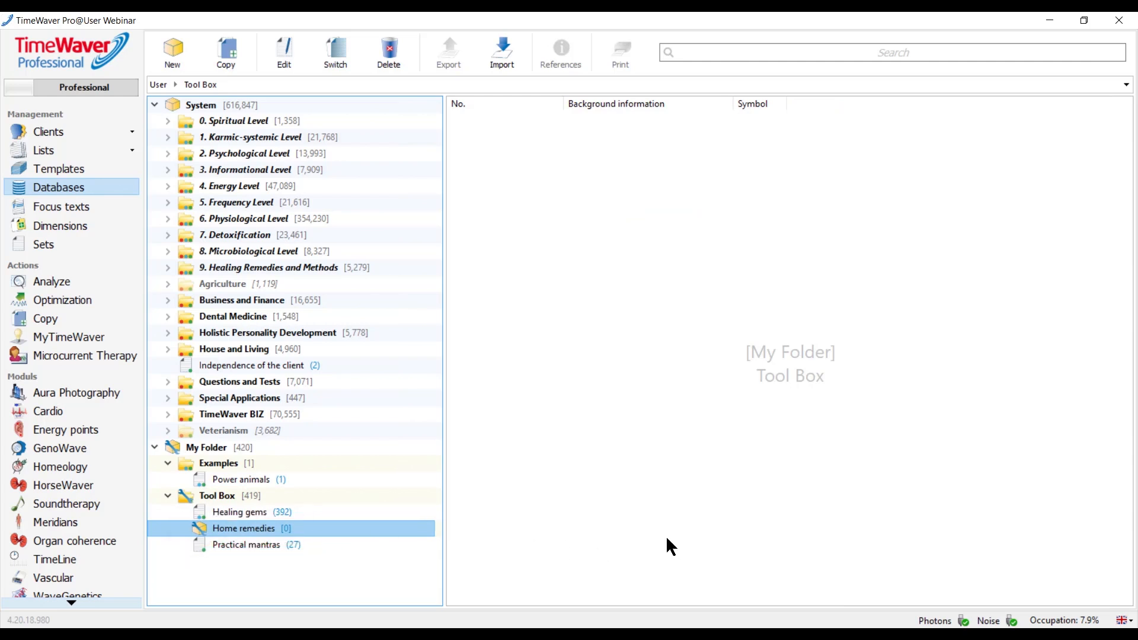
Add a Home remedies entry with desired state "Alcoholic Propolis Extract" and description "Wound healing, disinfectant. Very good for weeping and festering wounds."
click(579, 392)
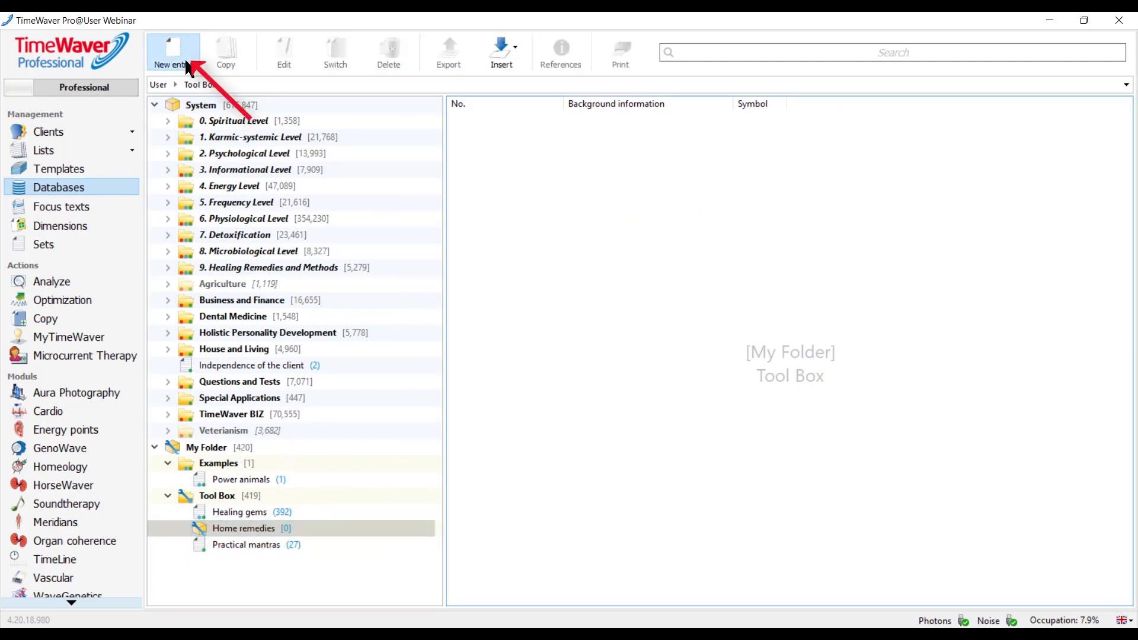
click(186, 67)
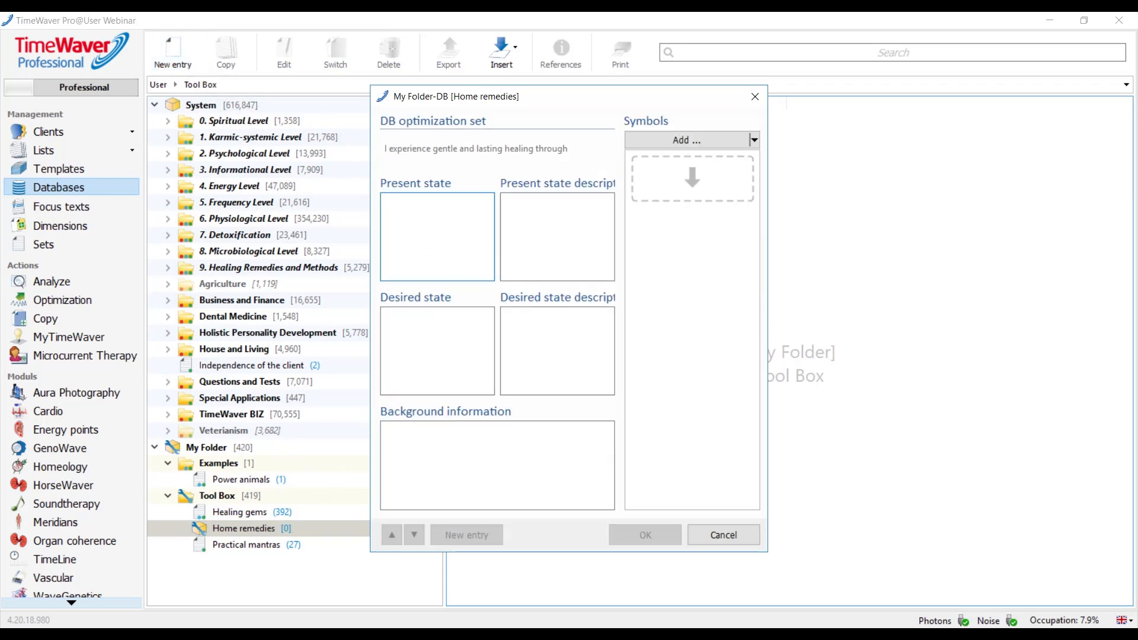
click(440, 325)
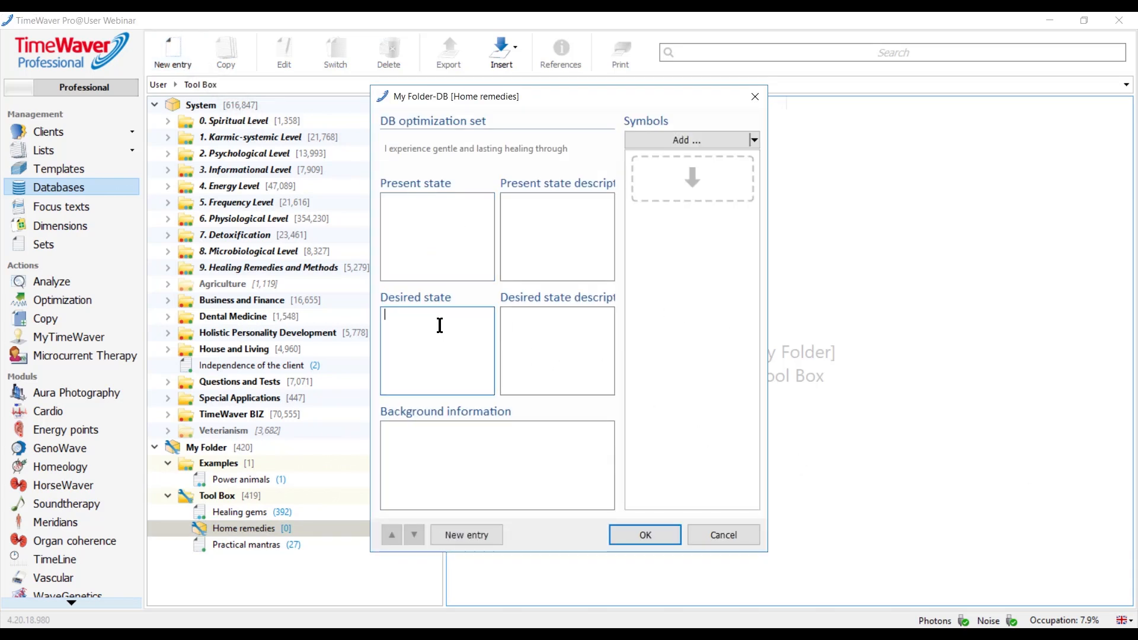
text(Alcoholic Propolis Ext)
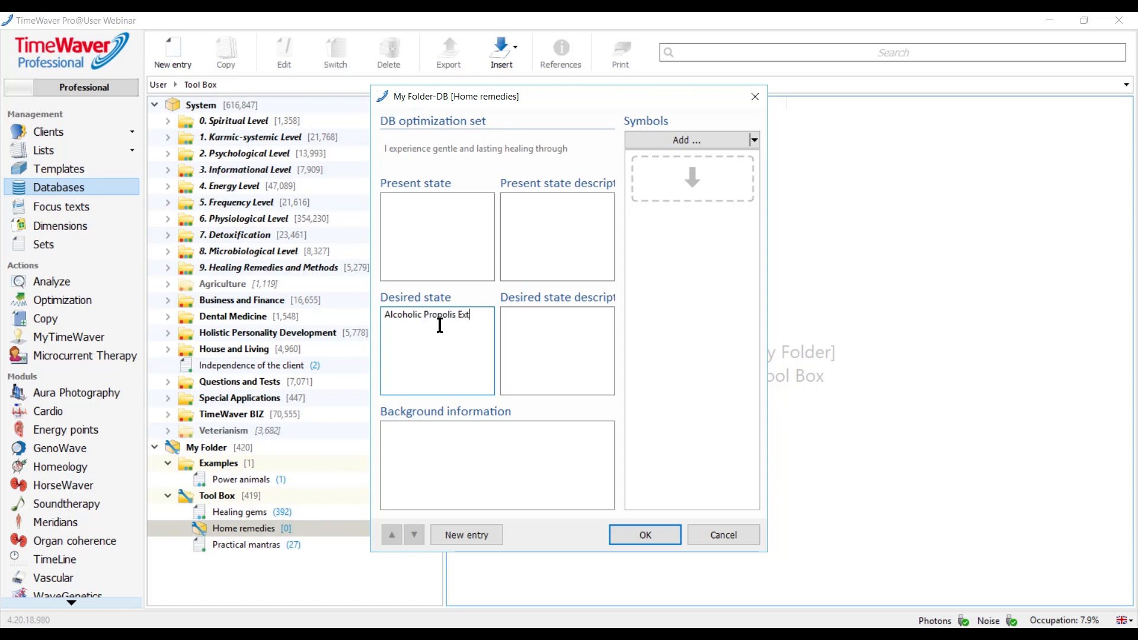
text(ract)
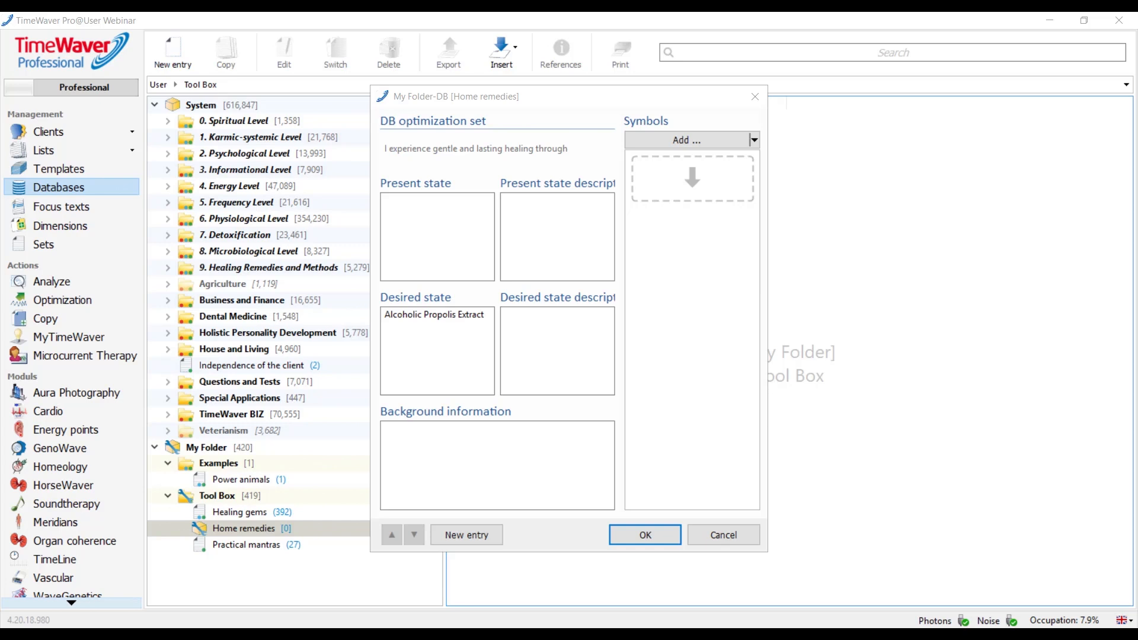
click(550, 329)
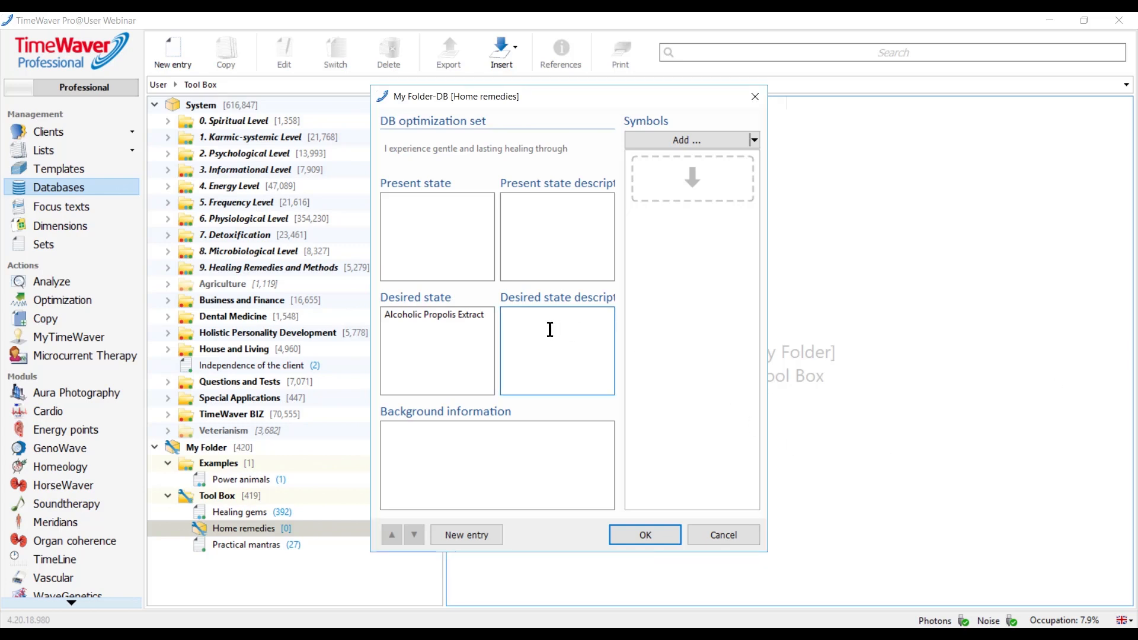
text(Wound healing, disinfectant. Very good for weeping and festering wounds.)
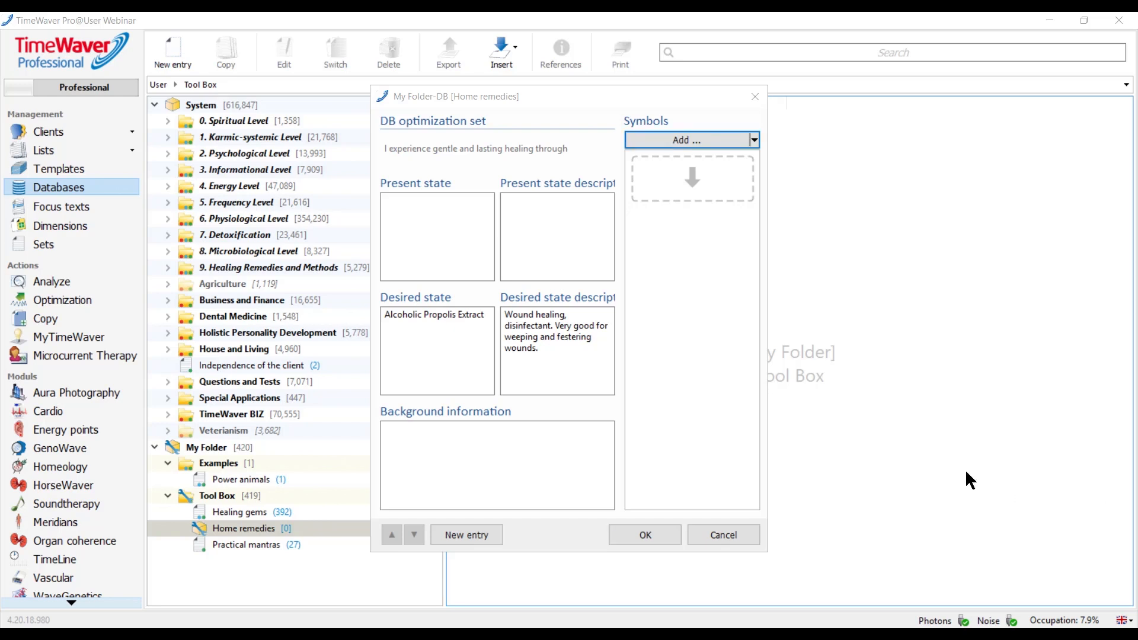
Give the Alcoholic Propolis Extract entry its dropper bottle photo plus energy field and consciousness vibration recordings as symbols
click(730, 143)
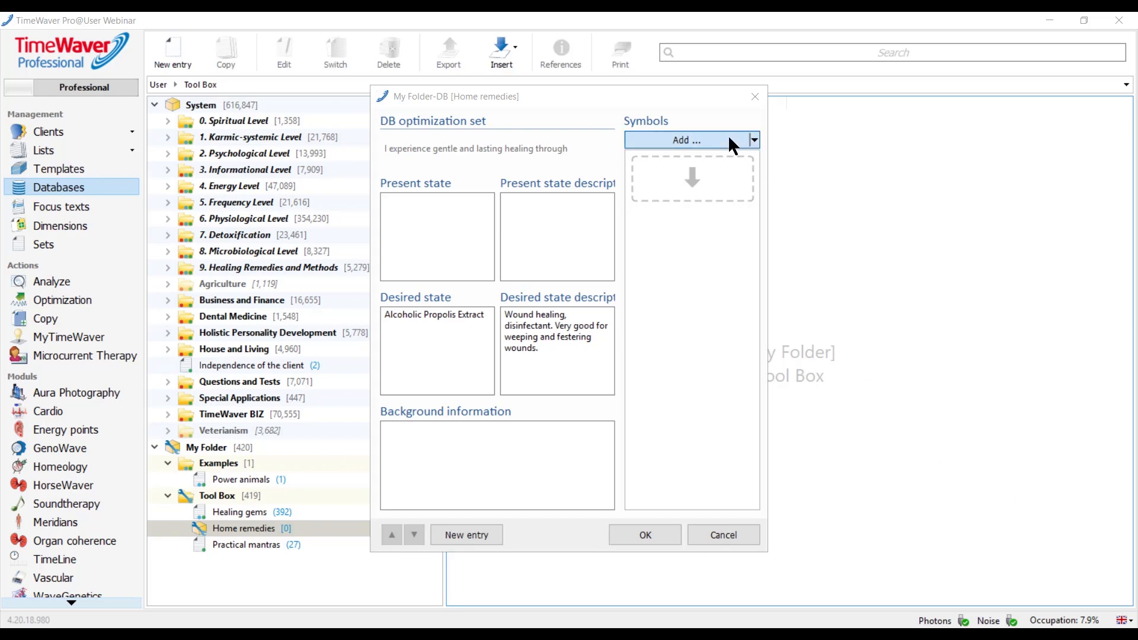
double_click(258, 227)
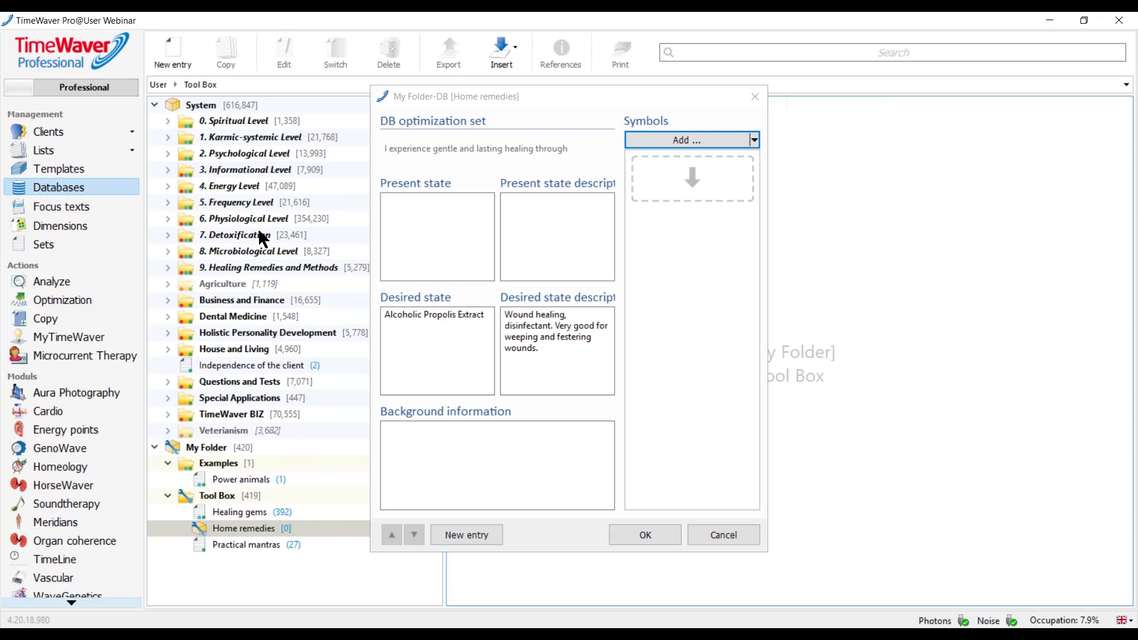
click(754, 140)
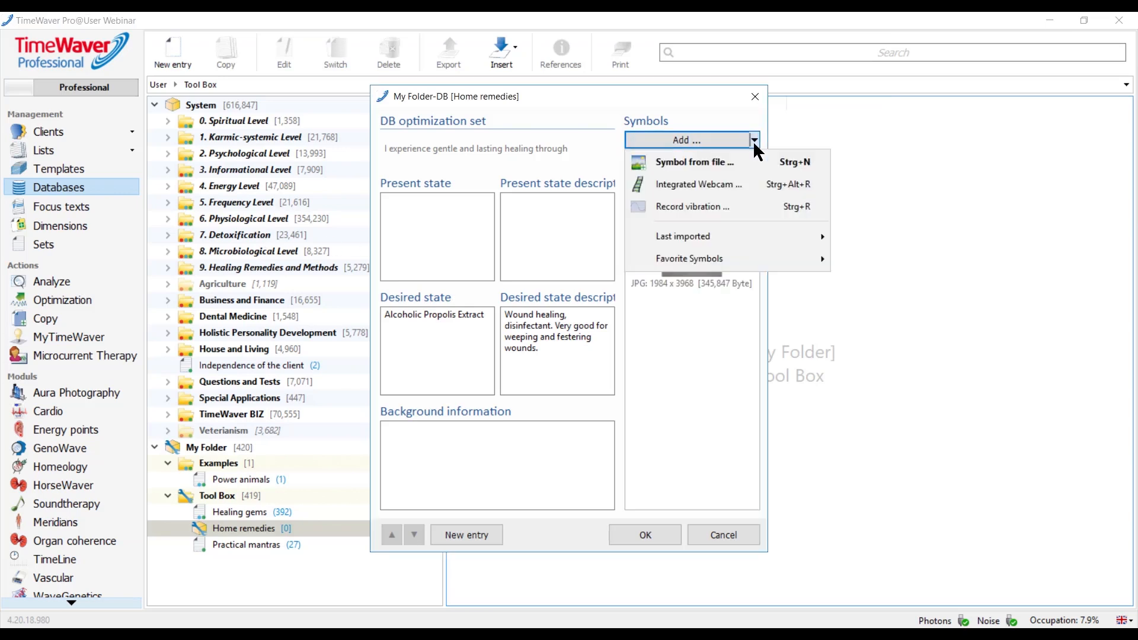
click(709, 211)
click(637, 421)
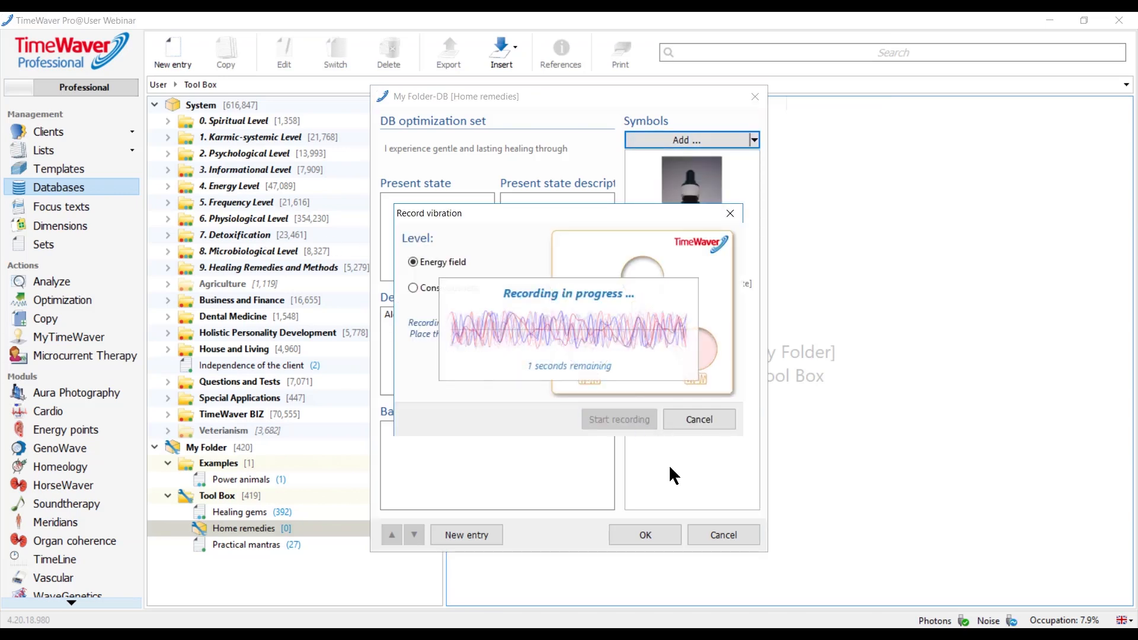
click(754, 140)
click(699, 207)
click(519, 294)
click(623, 419)
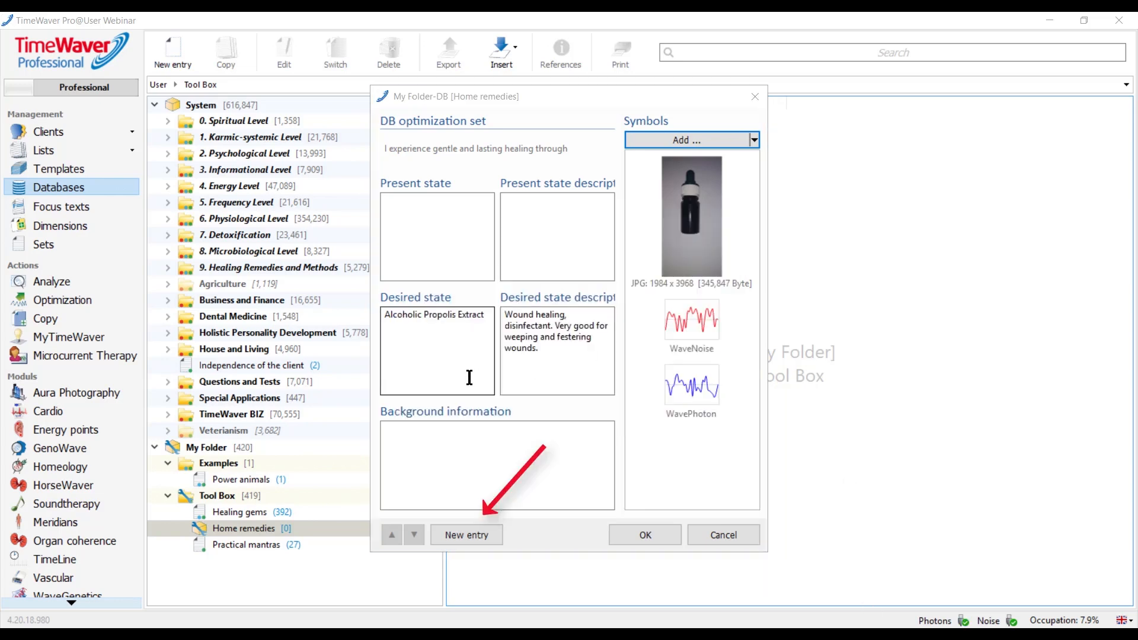
Start another Home remedies entry with "Propolis ointment" as the desired state
click(472, 539)
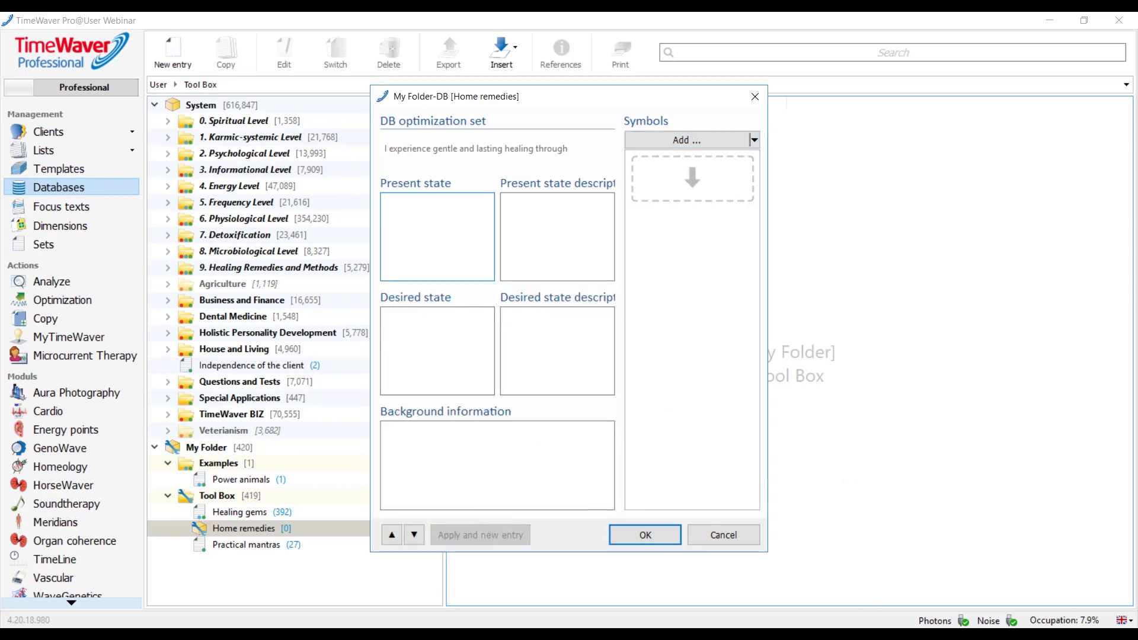
click(447, 331)
text(Propolis ointment)
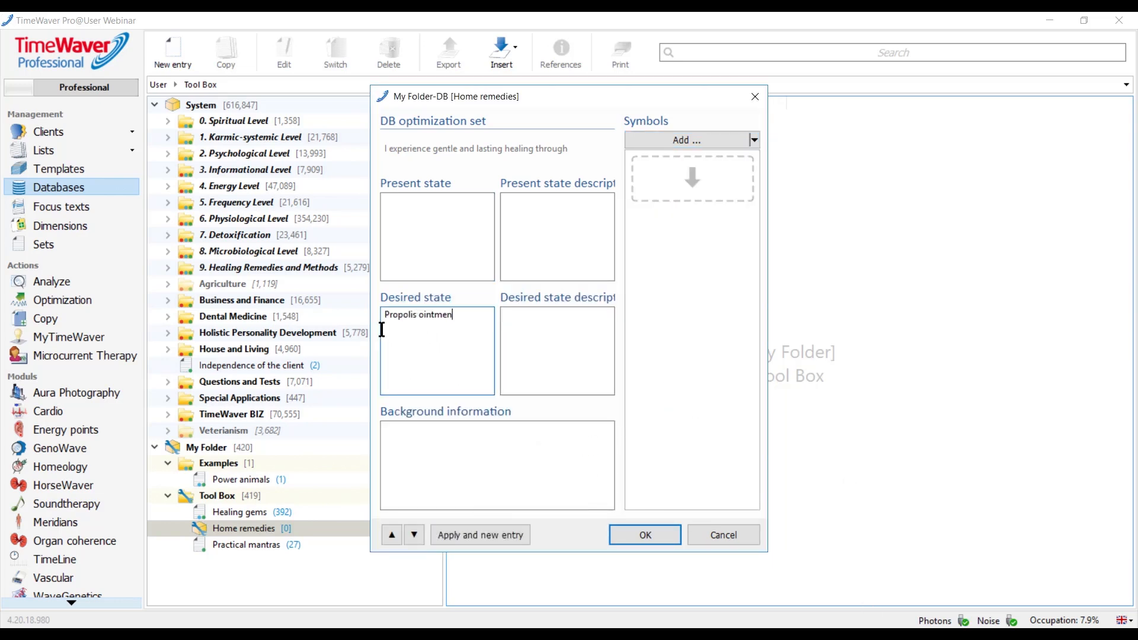
Give the Propolis ointment entry the photo IMG_20181207_143206.jpg and an energy field vibration recording as symbols
click(713, 140)
double_click(538, 142)
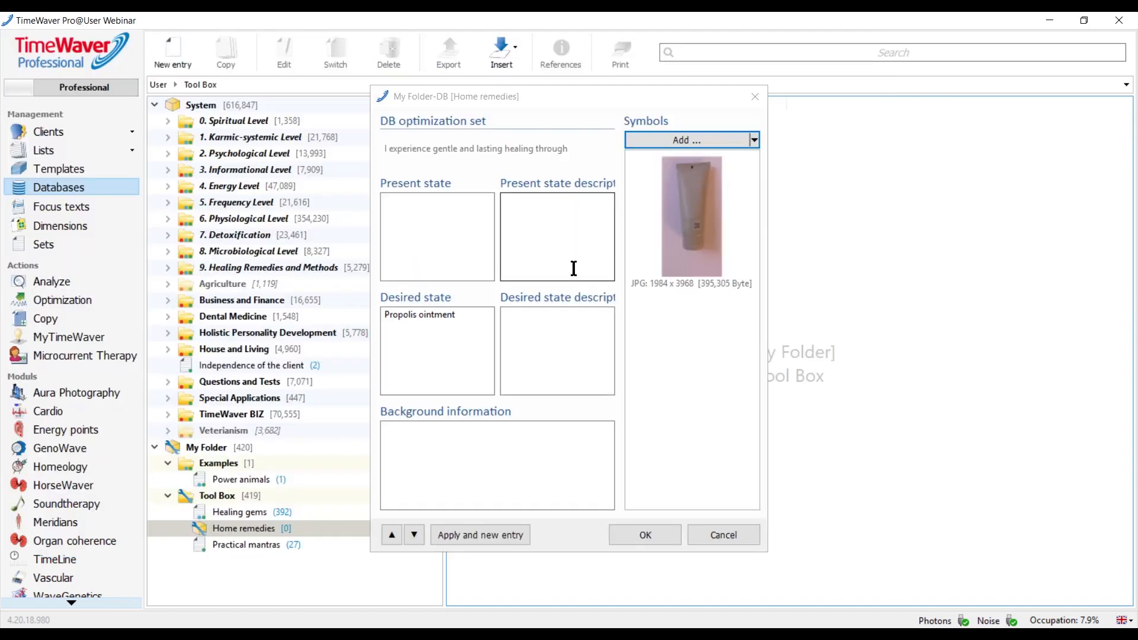
click(754, 140)
click(733, 213)
click(639, 422)
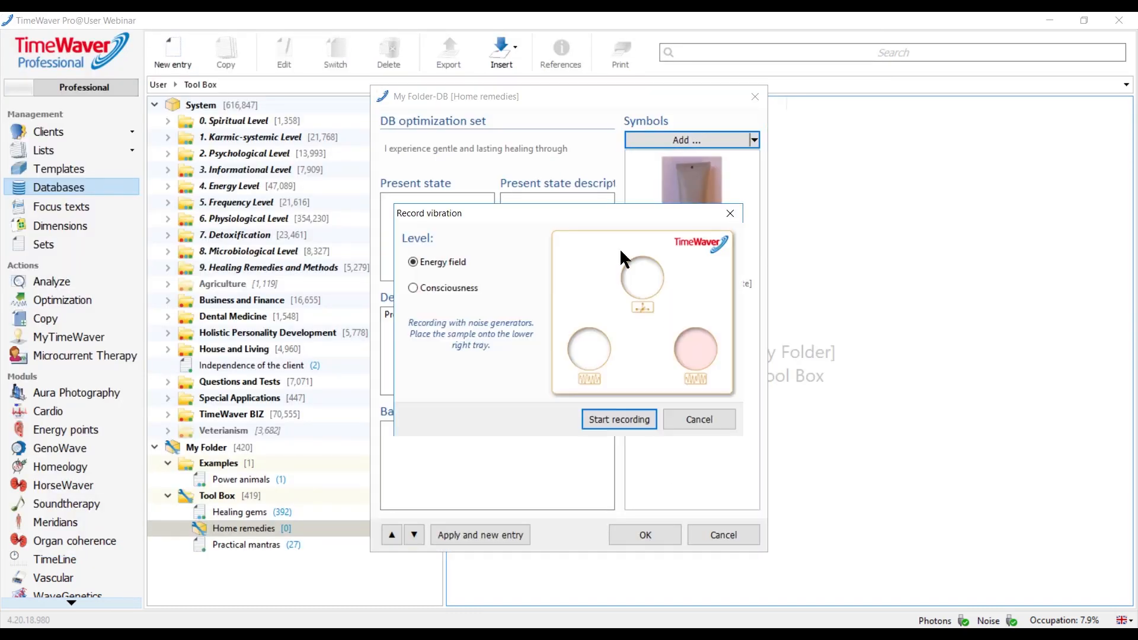
Apply the entry and add another with desired state "Calendula ointment" and description "Nourishes and harmonizes the skin. Heals small injuries"
click(501, 537)
click(449, 338)
text(Calendula ointment)
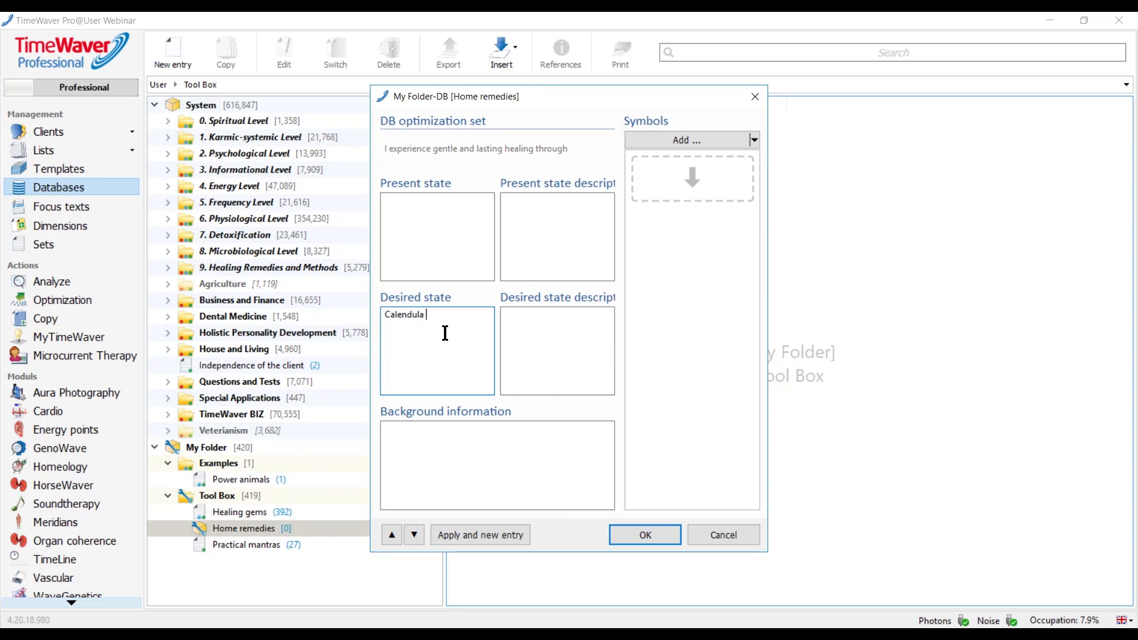
click(551, 325)
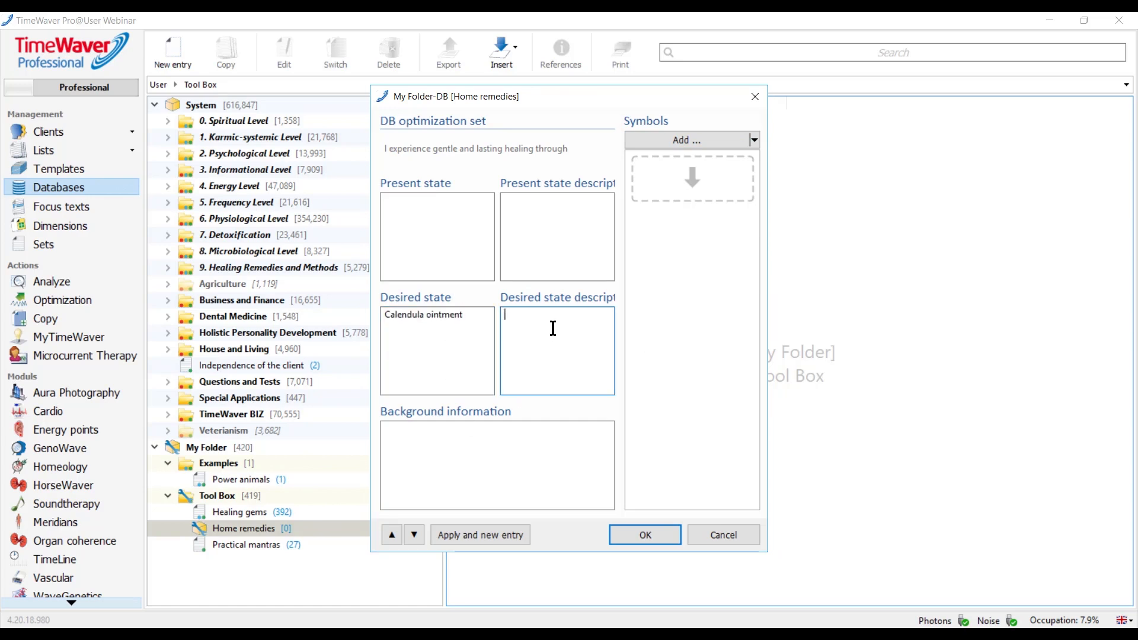
text(Nourishes and harmonizes the skin. Heals small injuries)
Attach the photo IMG_20181207_143759.jpg as a symbol of the Calendula ointment entry
click(711, 140)
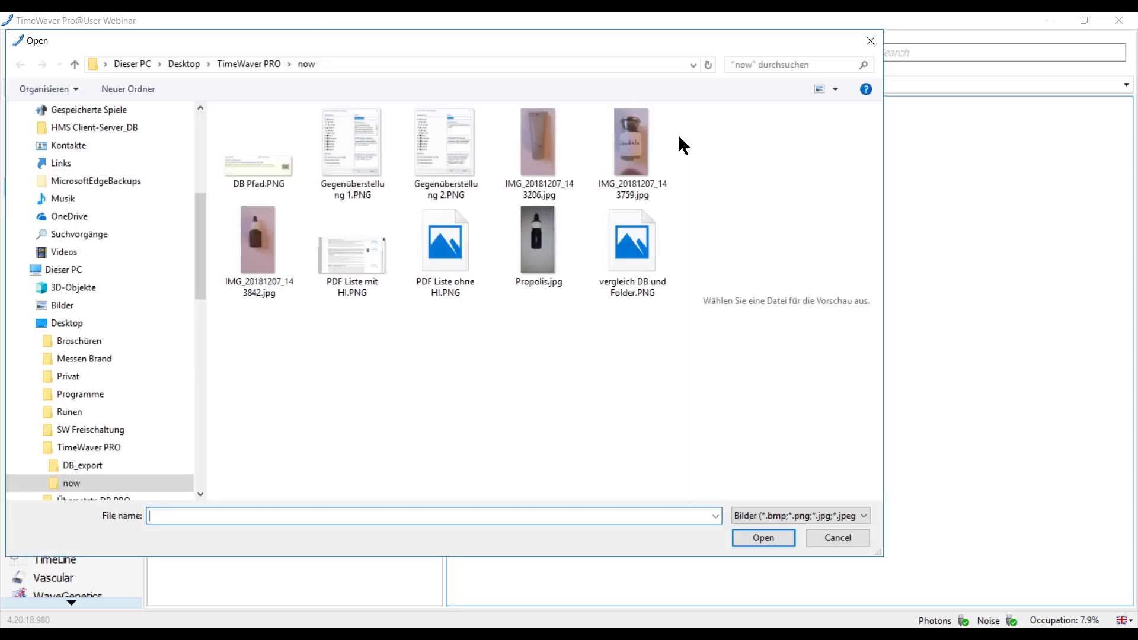
click(630, 153)
double_click(630, 153)
Record the energy field and consciousness vibrations of the Calendula ointment as additional symbols
click(754, 140)
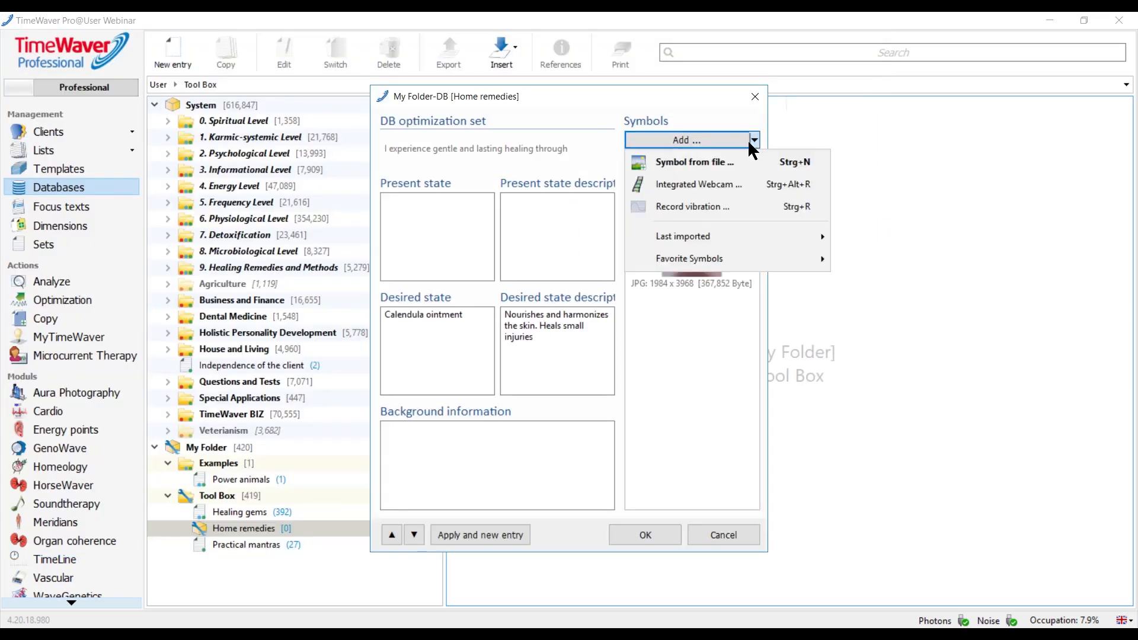
click(715, 206)
click(619, 419)
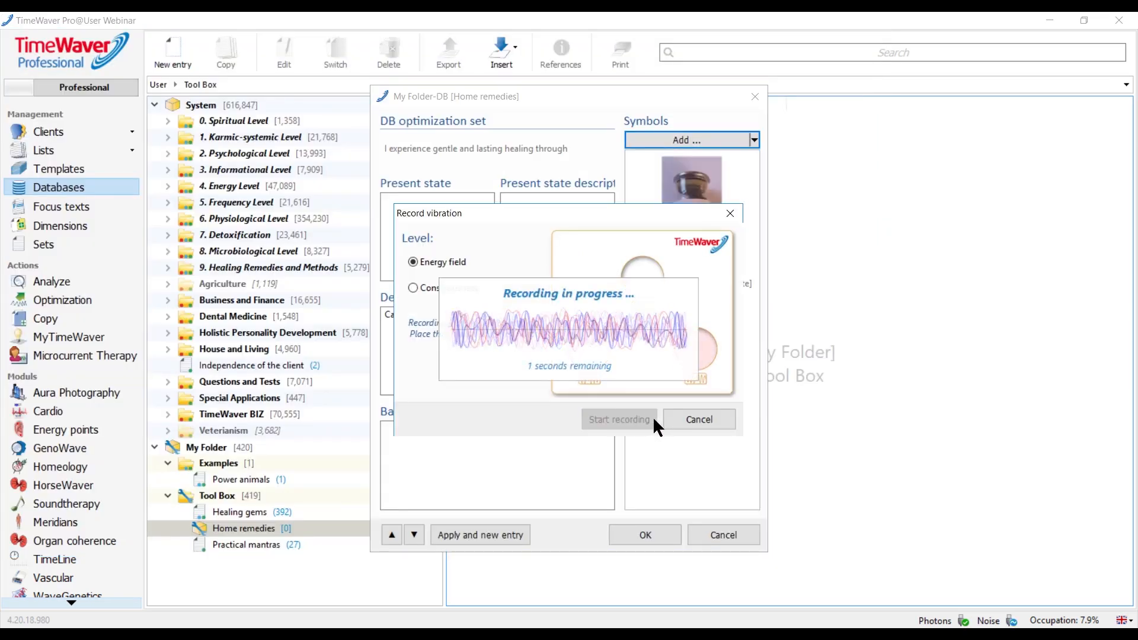
click(755, 139)
click(716, 206)
click(468, 288)
click(619, 419)
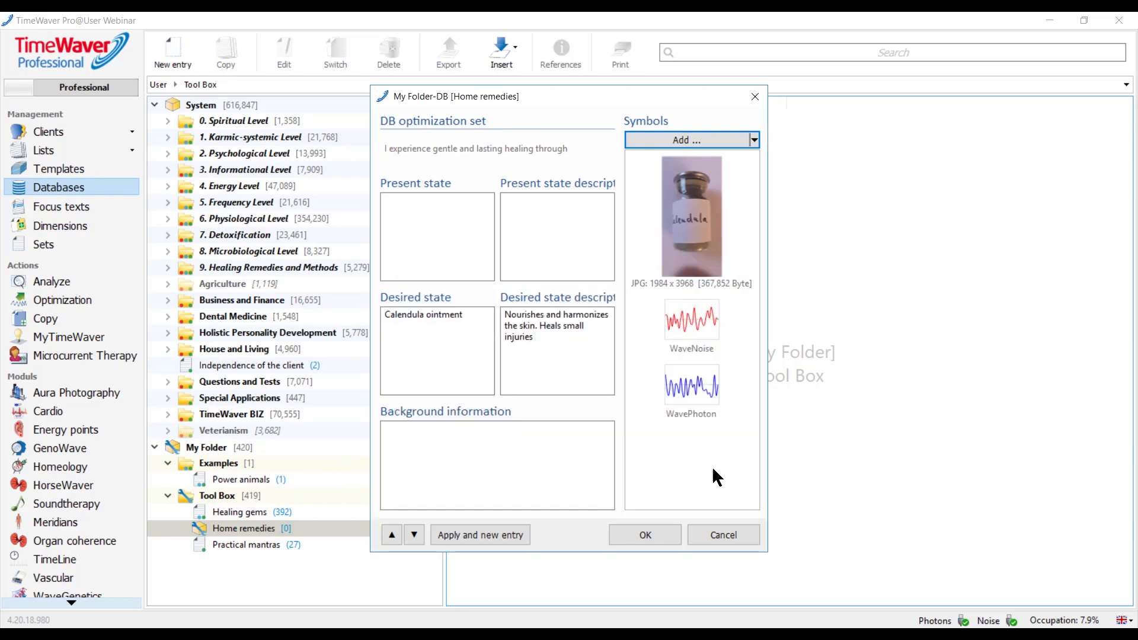
Apply the entry and add another with desired state "Plant remedy for immune system stimulation" and description "Strengthens and promotes vitality and general health"
click(498, 533)
key(Tab)
text(Plant remedy for immune)
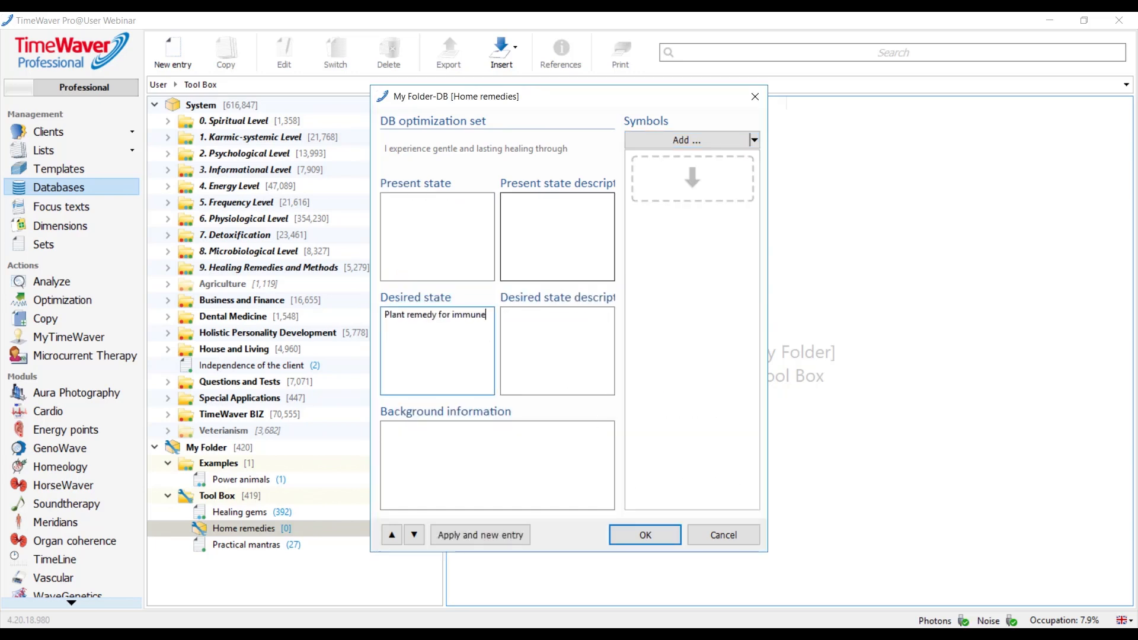
text( system stimulation)
click(576, 325)
text(Strengthens and promotes vitality and general health)
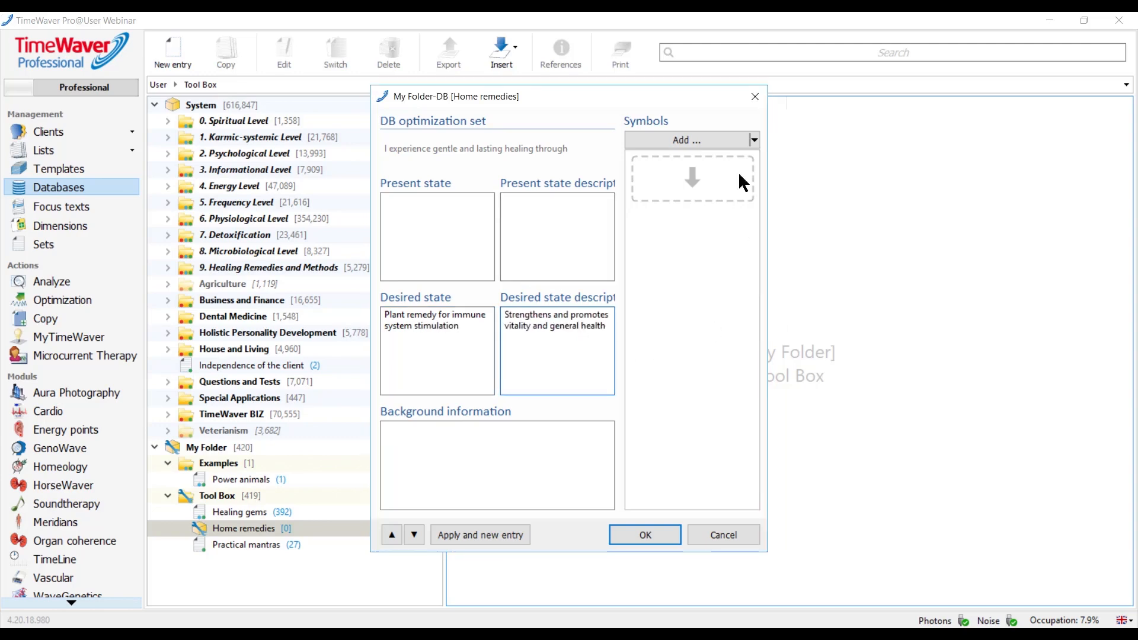
Give the plant remedy entry the photo IMG_20181207_143842.jpg plus energy field and consciousness vibration recordings, and save the entries
click(732, 141)
double_click(257, 250)
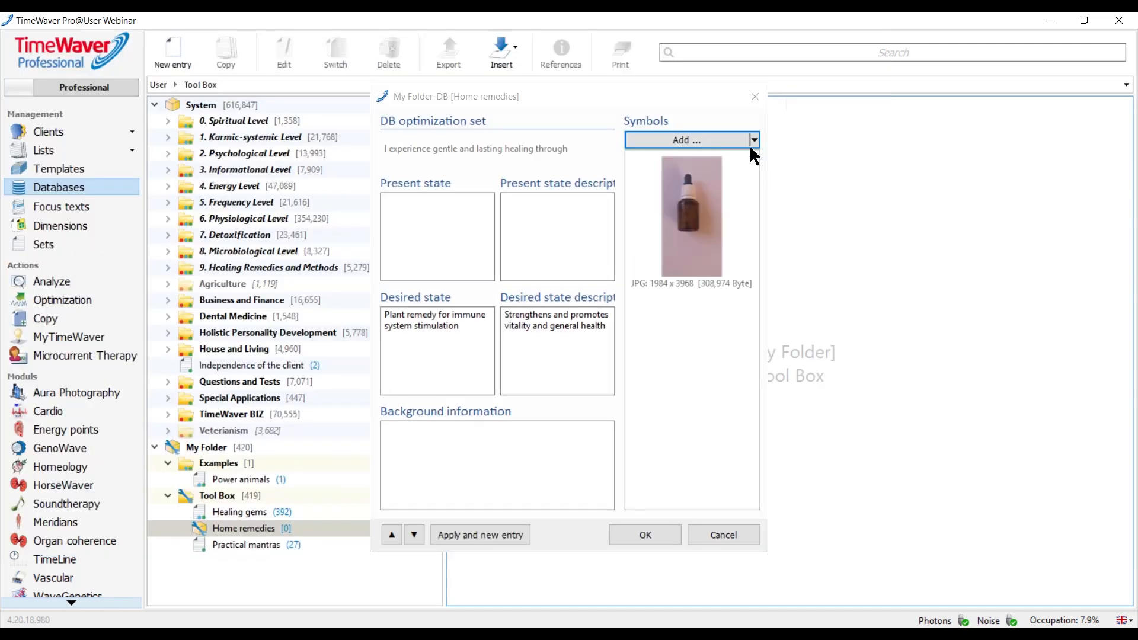
click(754, 139)
click(711, 206)
click(631, 418)
click(754, 139)
click(711, 206)
click(413, 288)
click(621, 418)
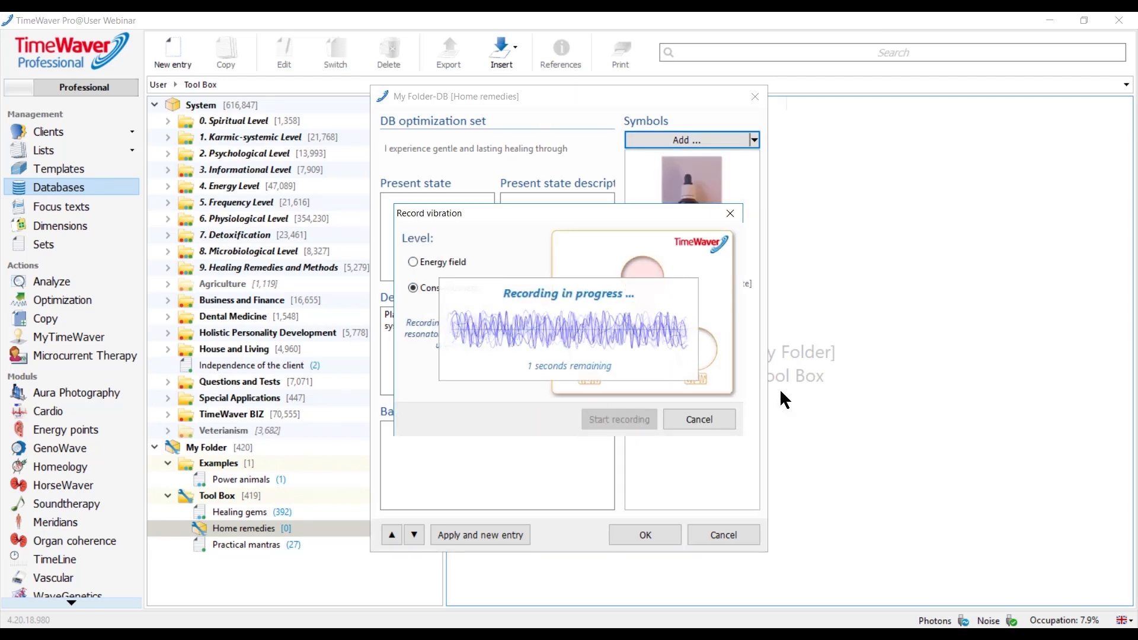
click(669, 535)
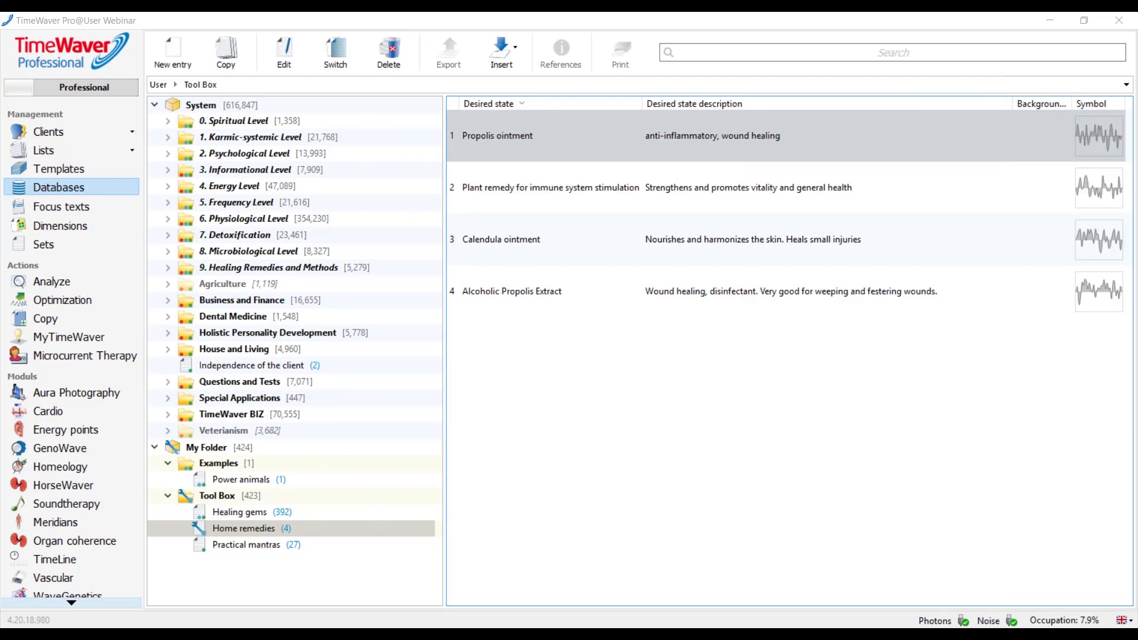
Move the Home remedies database from Tool Box into the Examples folder and open that folder's properties
drag(244, 528, 205, 461)
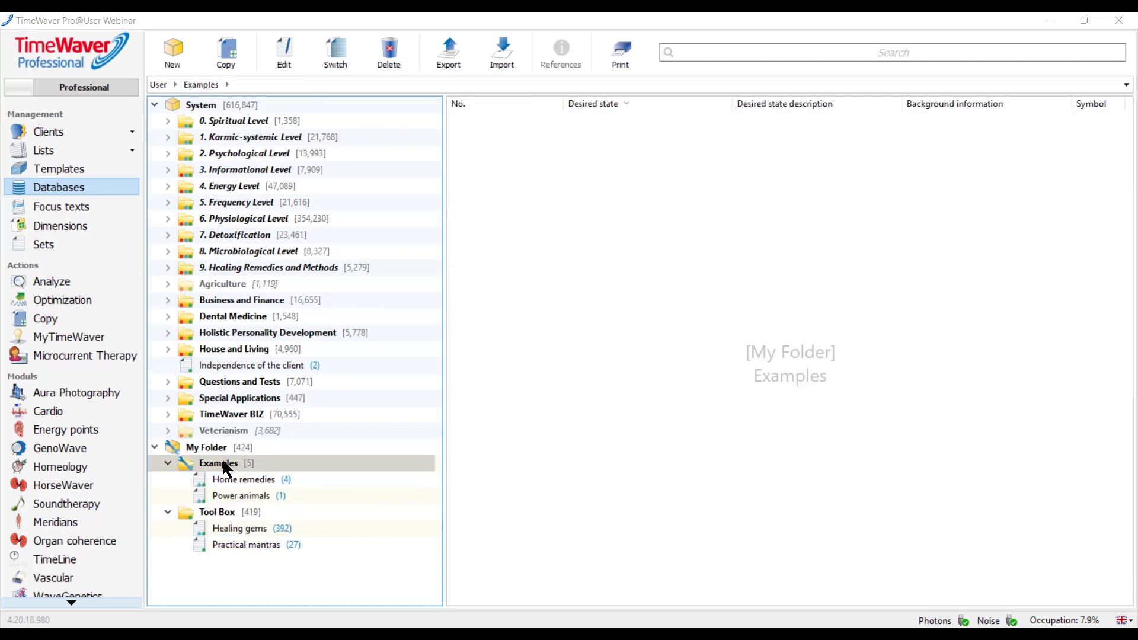
double_click(223, 461)
drag(629, 119, 294, 96)
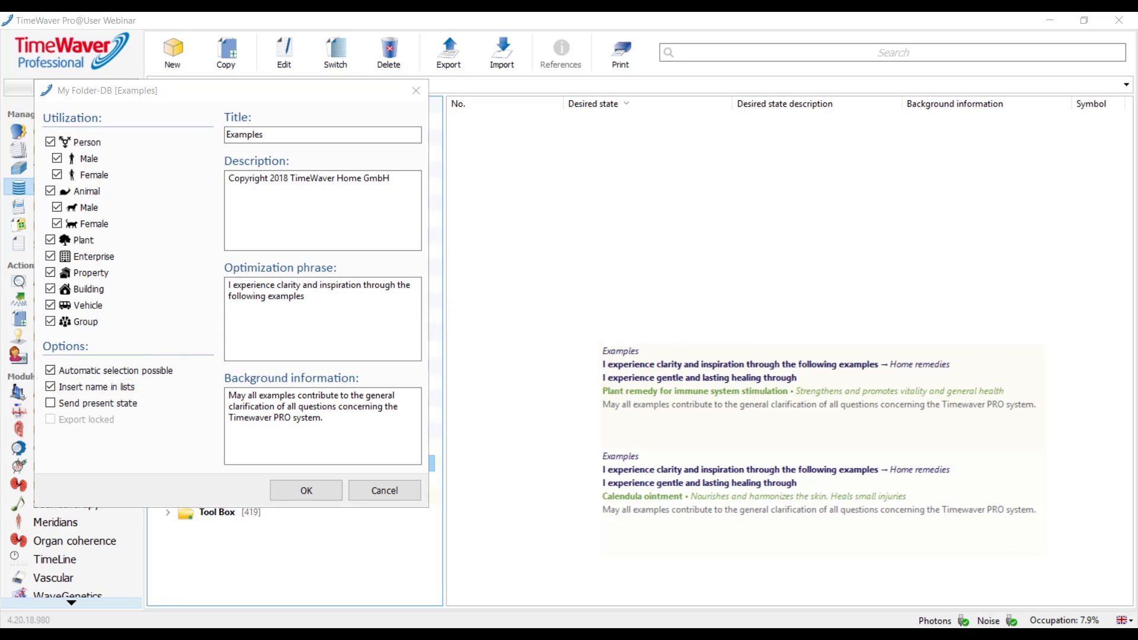
Disable "Insert name in lists" for the Examples folder, clear its optimization phrase and background information, and expand the folder in the tree
click(51, 385)
drag(343, 304, 186, 295)
key(Delete)
drag(312, 422, 201, 379)
key(Delete)
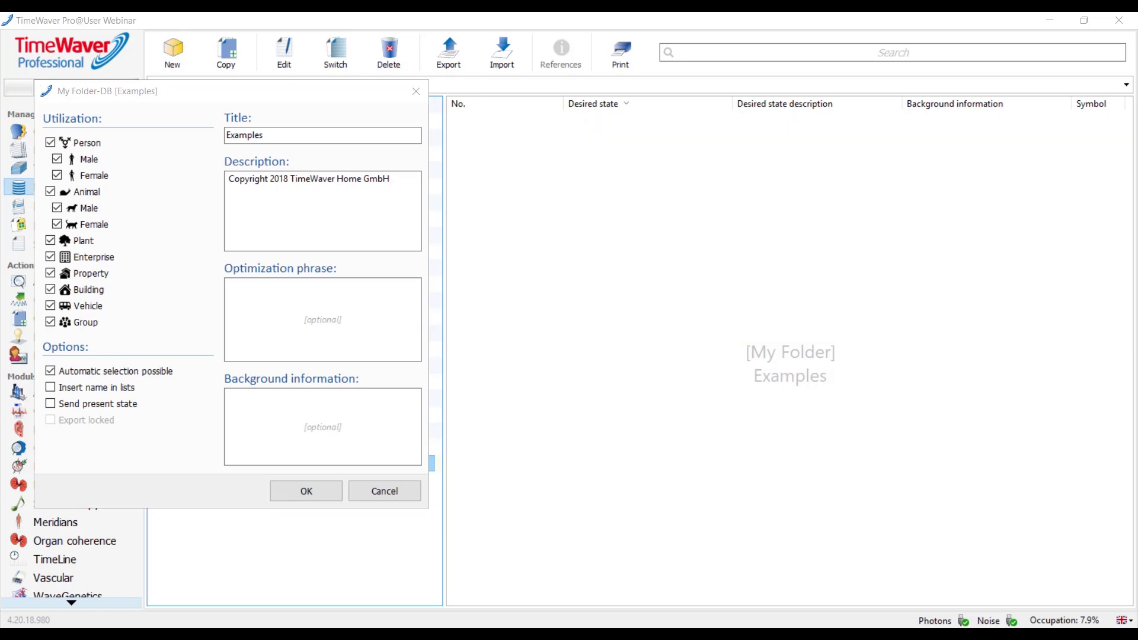
click(305, 491)
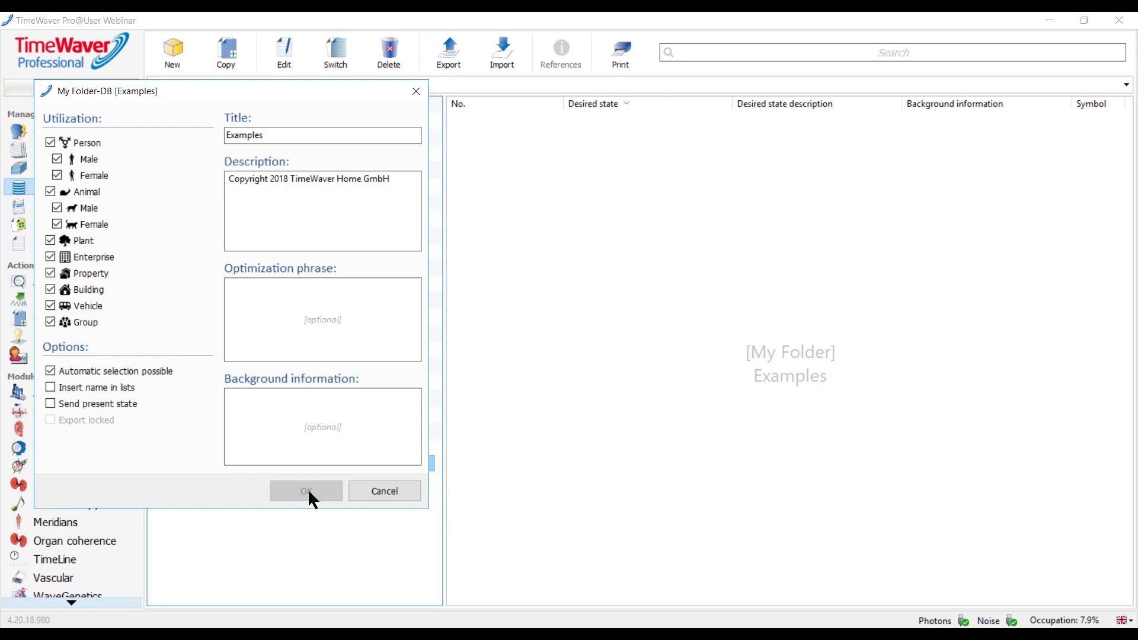
click(372, 494)
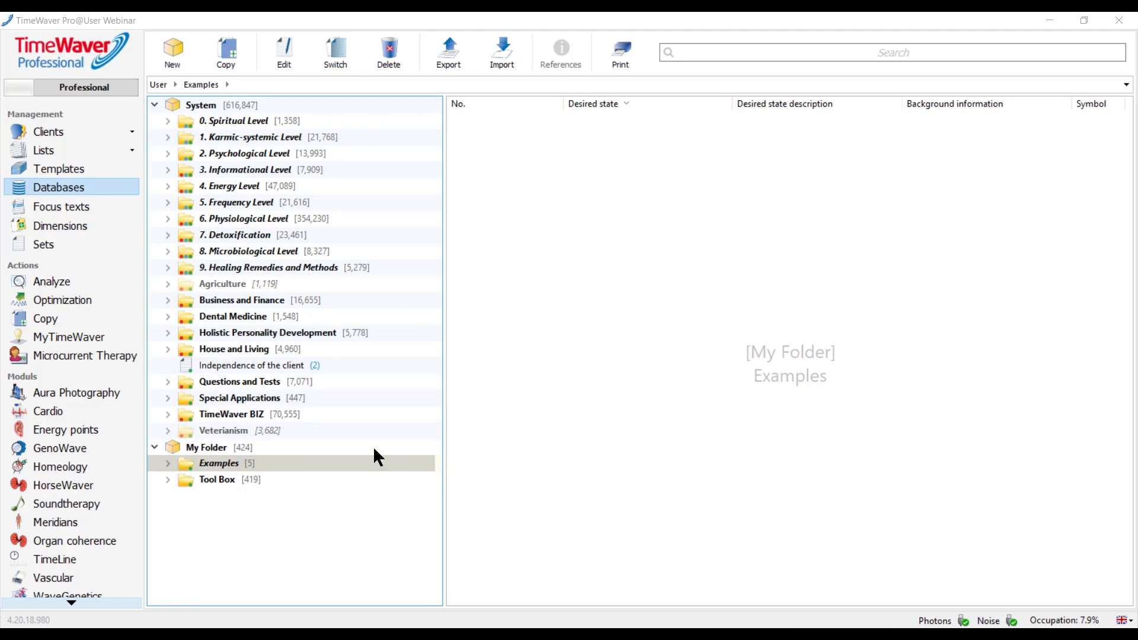
click(169, 464)
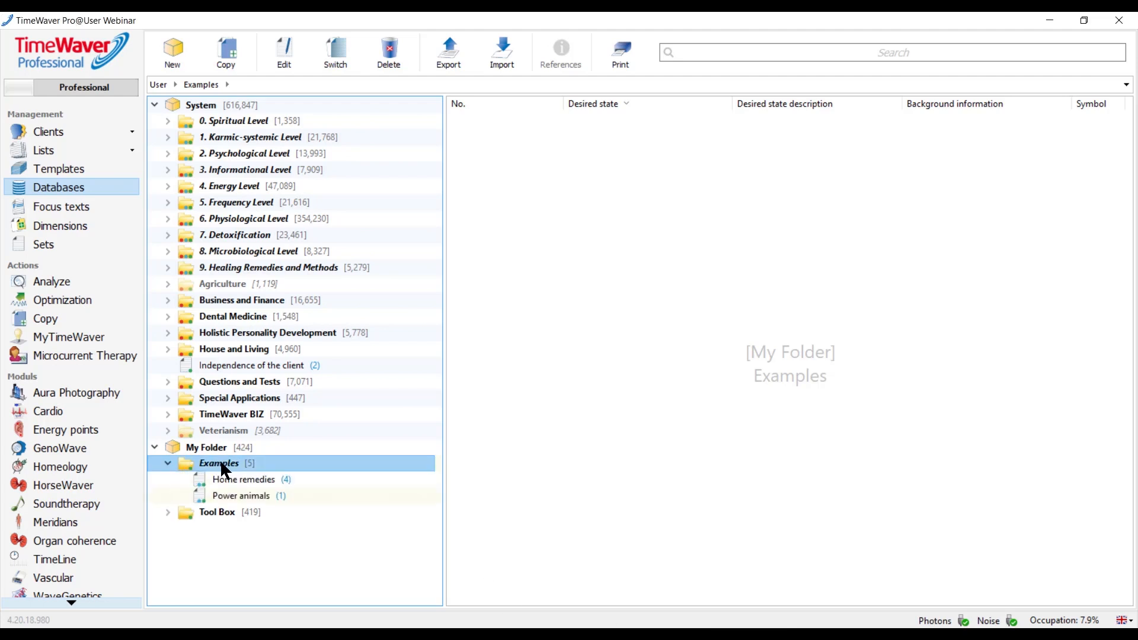